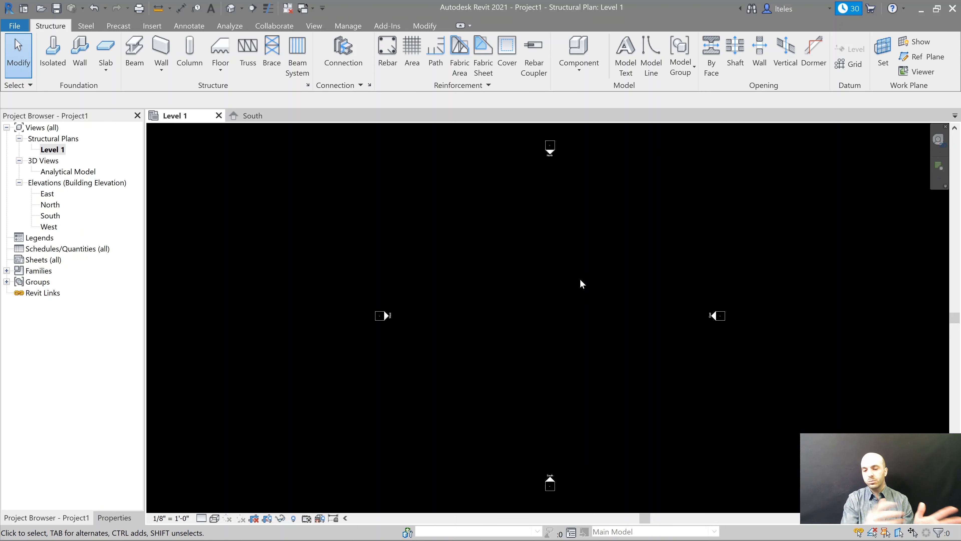
# Open the South elevation and copy the Level 1 line 15' straight up
pyautogui.doubleClick(555, 478)
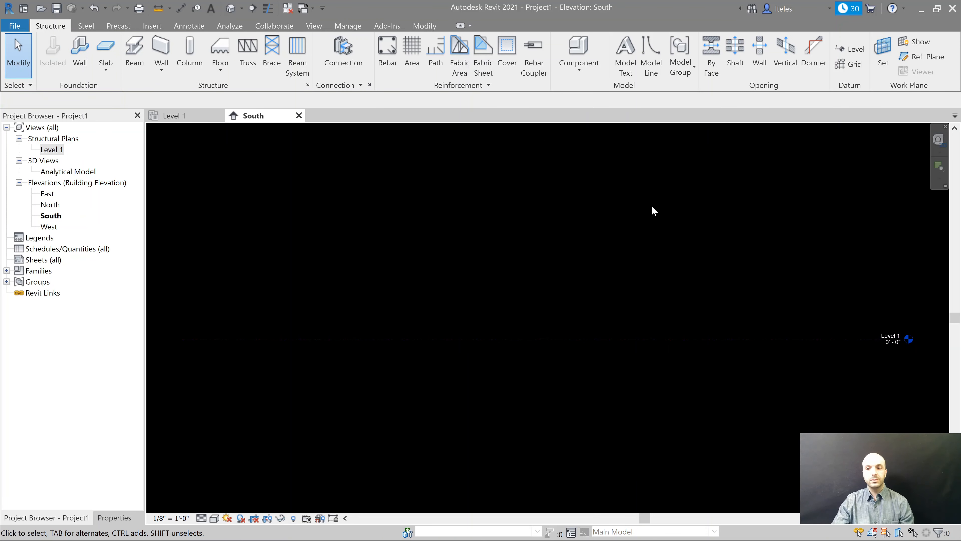
pyautogui.moveTo(644, 269); pyautogui.dragTo(448, 387)
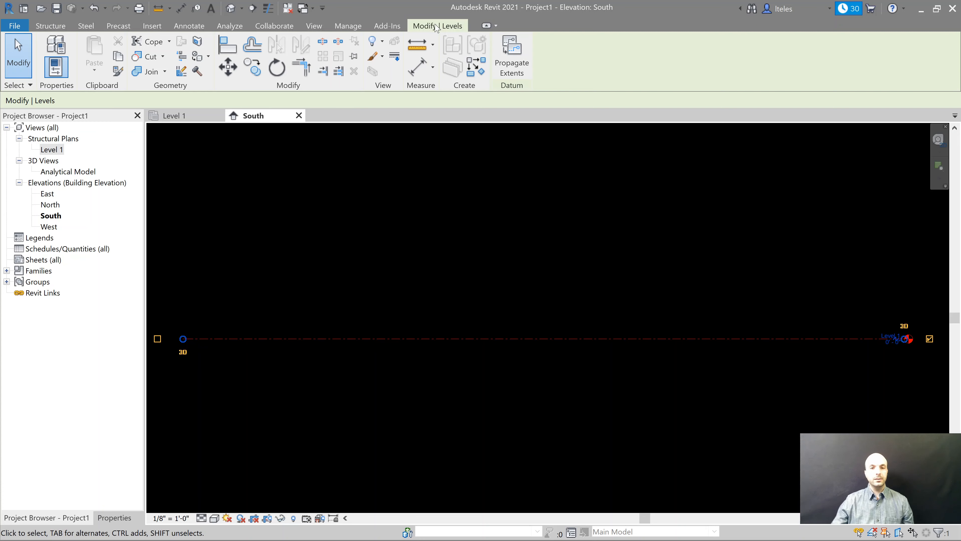
pyautogui.click(588, 241)
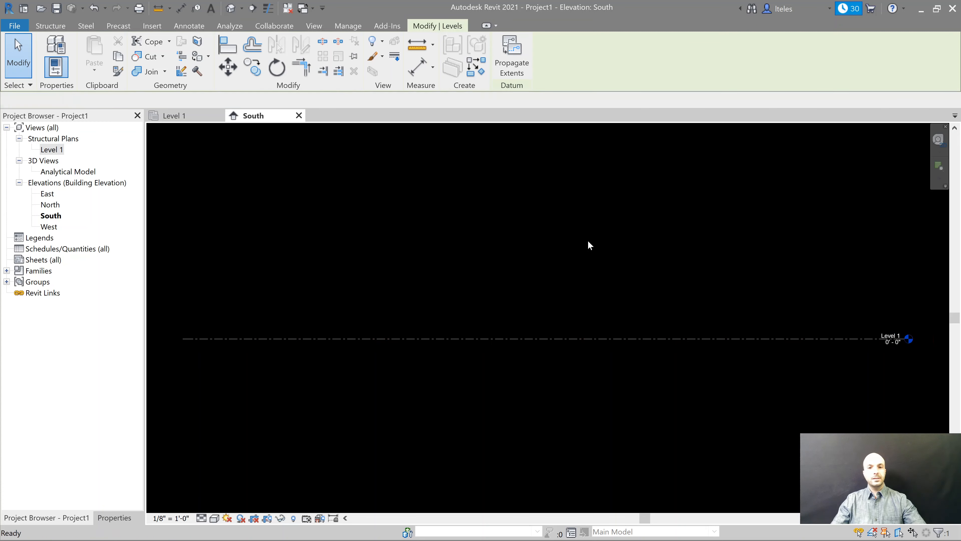
pyautogui.moveTo(619, 254); pyautogui.dragTo(439, 355)
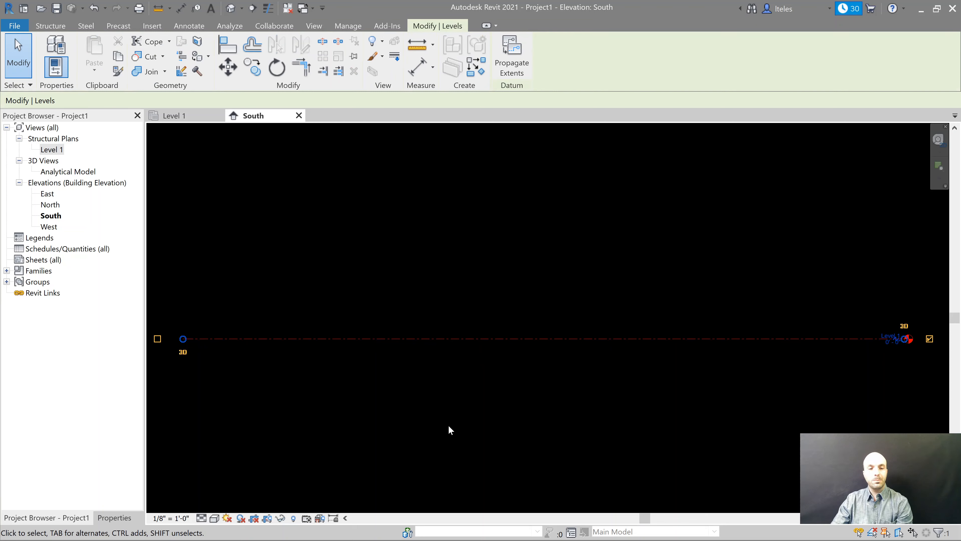
pyautogui.click(252, 71)
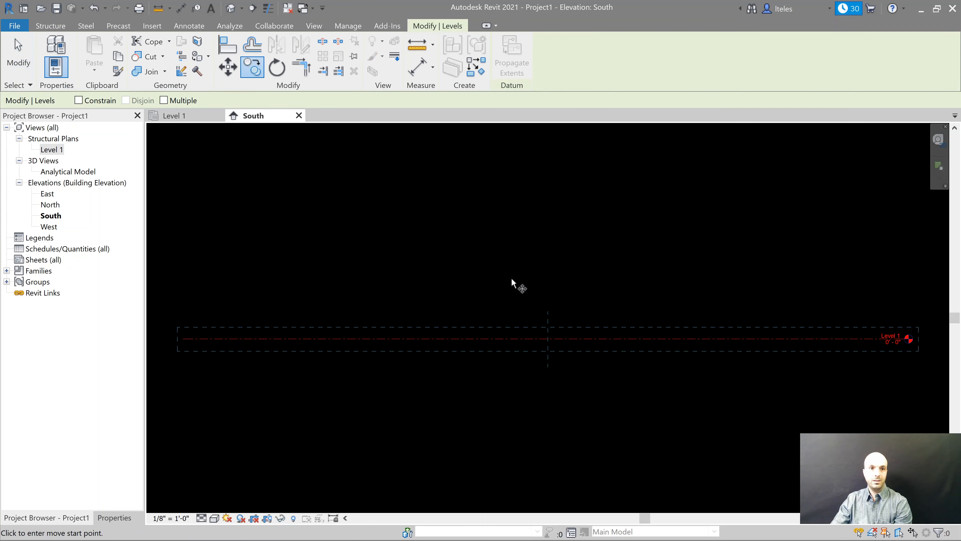
pyautogui.click(643, 283)
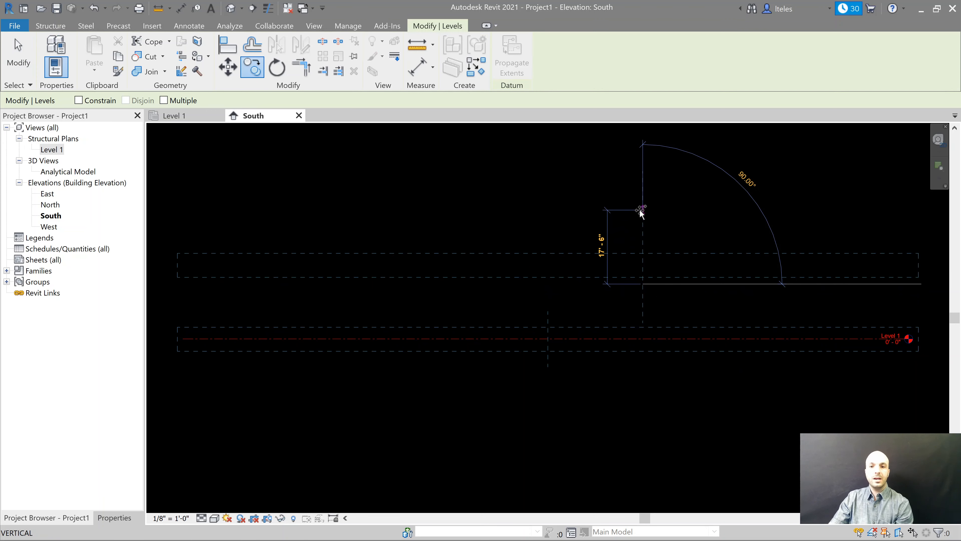
pyautogui.write('15')
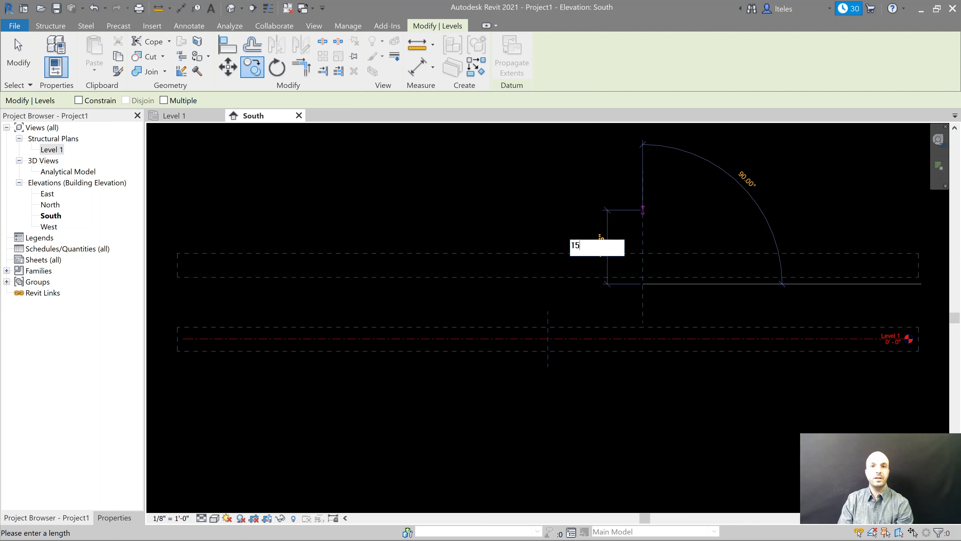
pyautogui.press('Return')
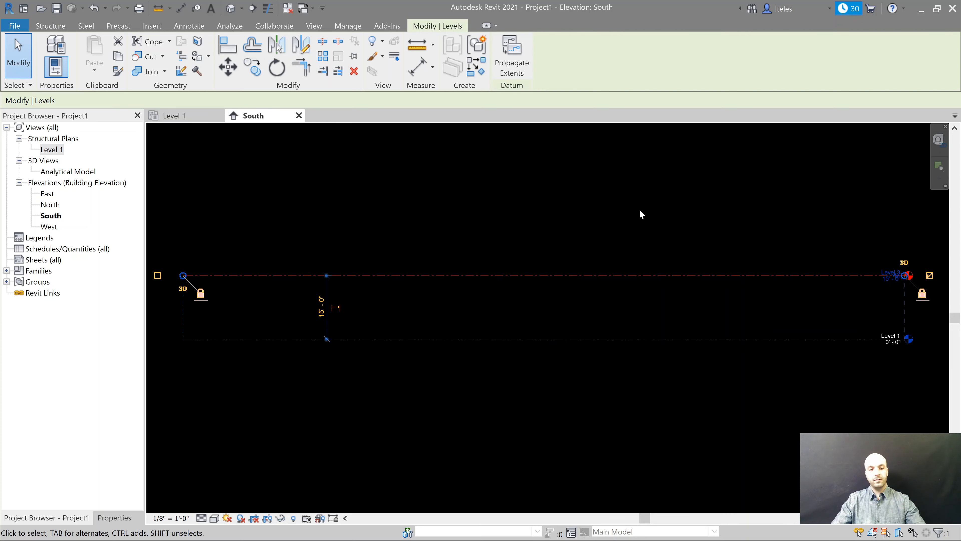
pyautogui.press('Escape')
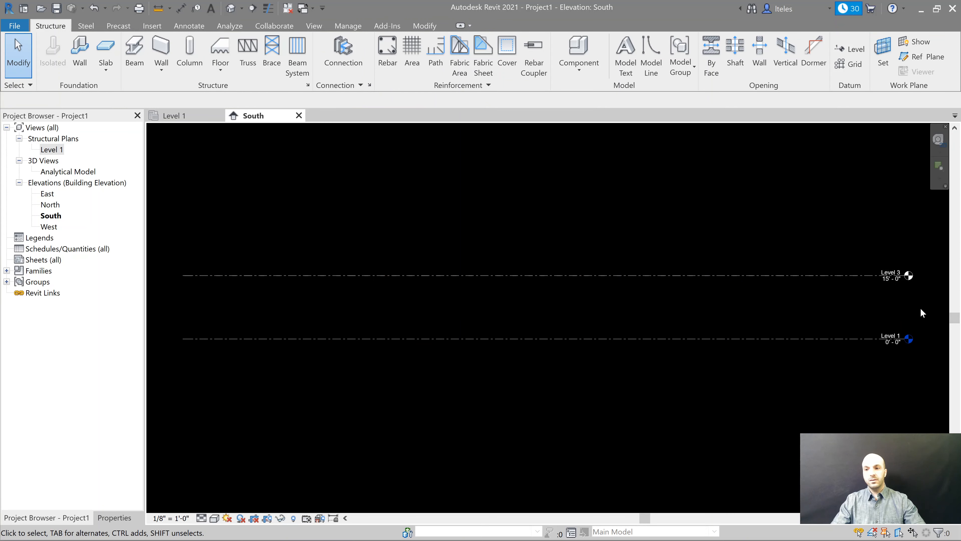
# Open the structural plan linked to the Level 1 head, and return to the South elevation
pyautogui.scroll(3, 920, 308)
pyautogui.moveTo(916, 310); pyautogui.dragTo(745, 303, button='middle')
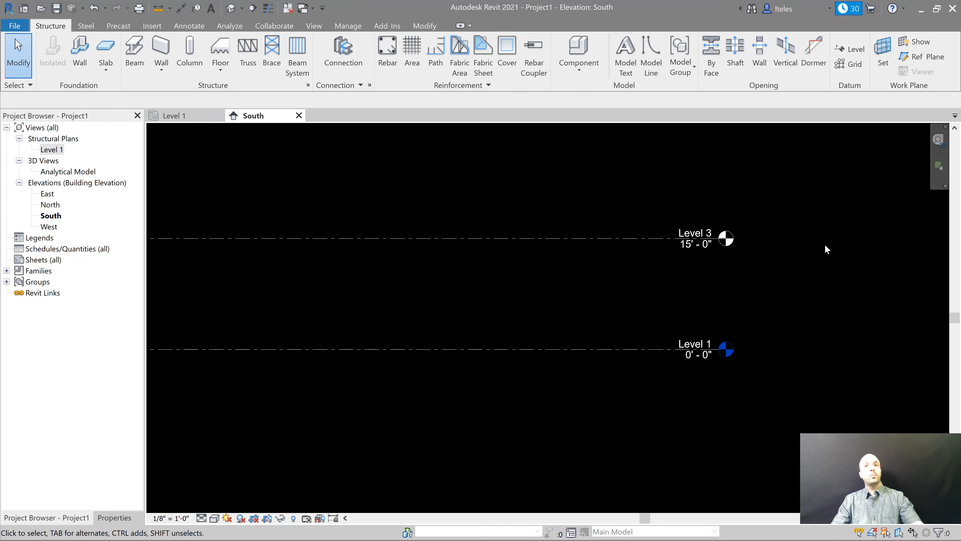
pyautogui.moveTo(818, 322); pyautogui.dragTo(715, 306, button='middle')
pyautogui.scroll(2, 662, 284)
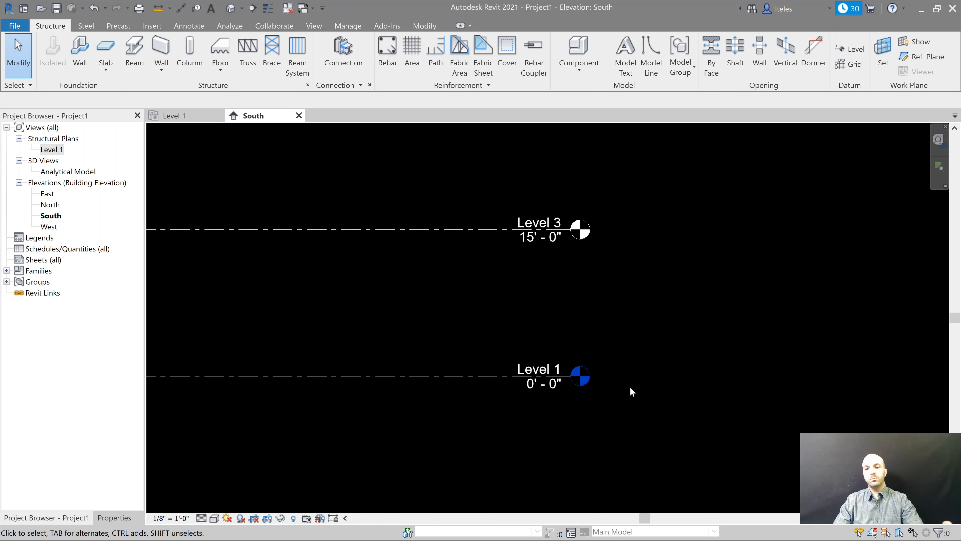
pyautogui.click(579, 378)
pyautogui.click(604, 373)
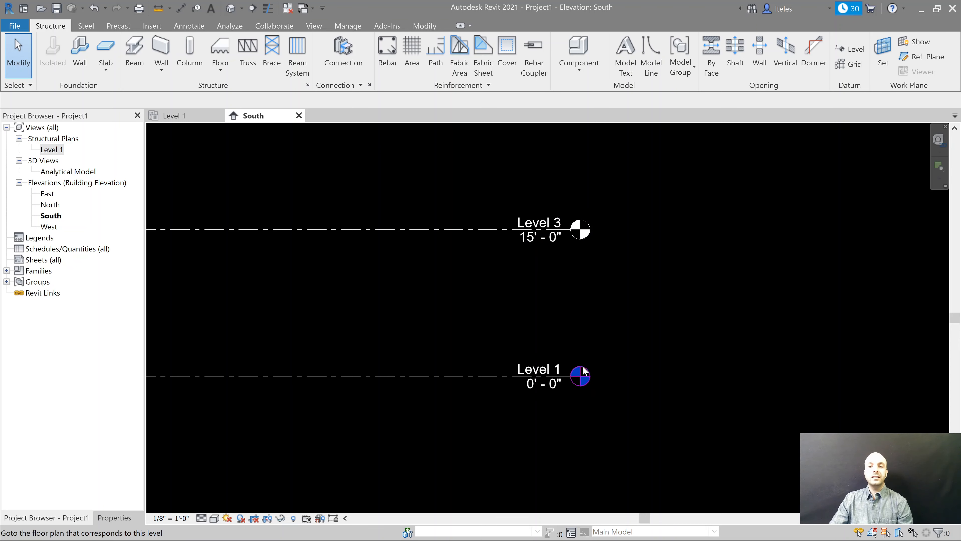
pyautogui.doubleClick(588, 381)
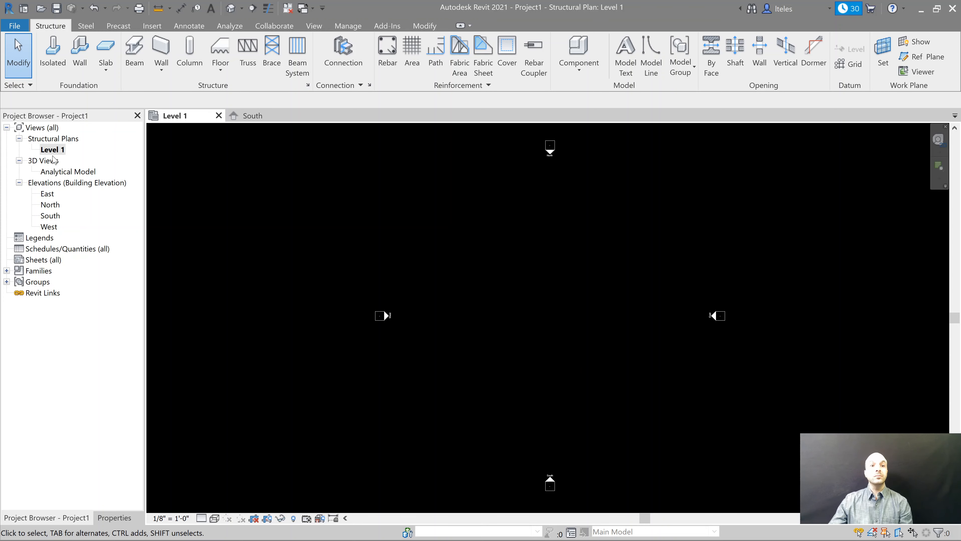
pyautogui.click(251, 116)
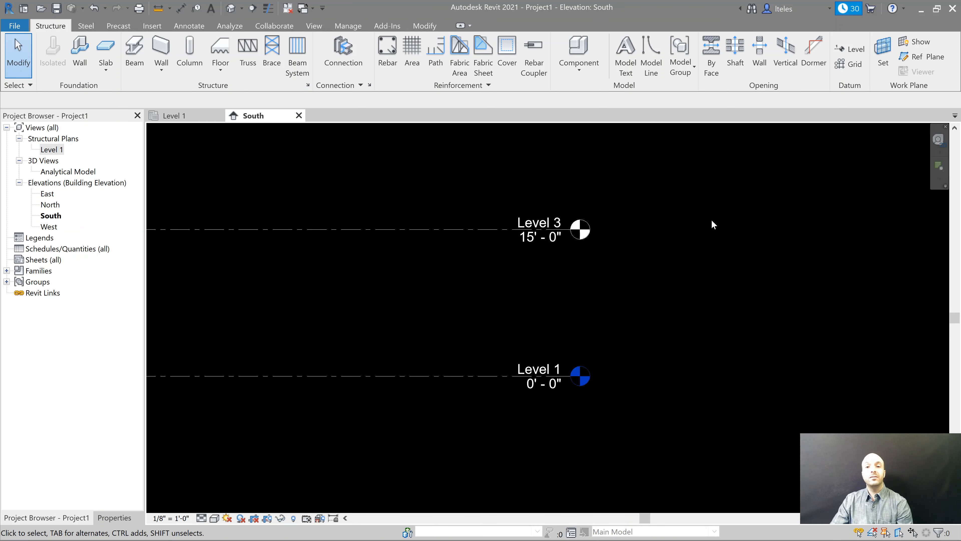
# Try to open a plan view from the head of the copied level
pyautogui.click(587, 234)
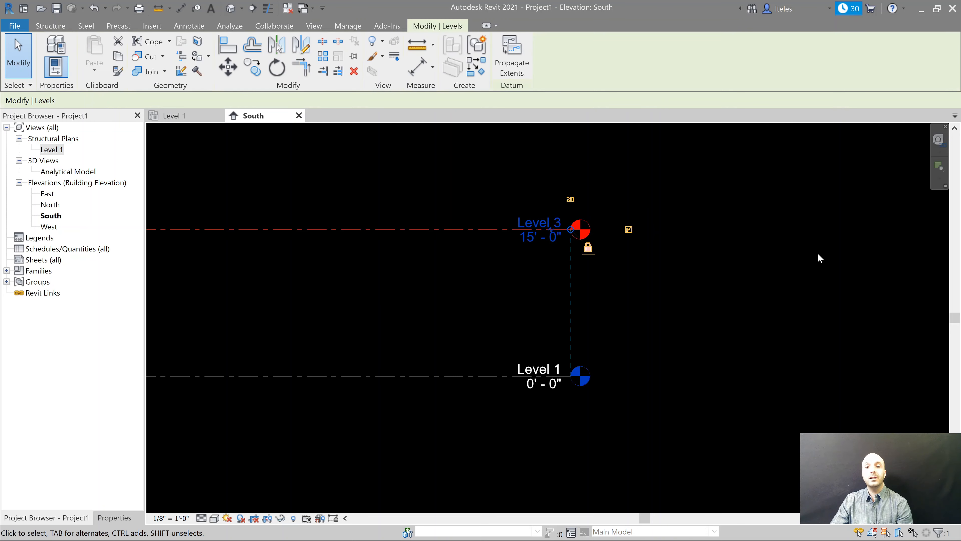
pyautogui.click(639, 236)
pyautogui.click(592, 240)
pyautogui.click(814, 273)
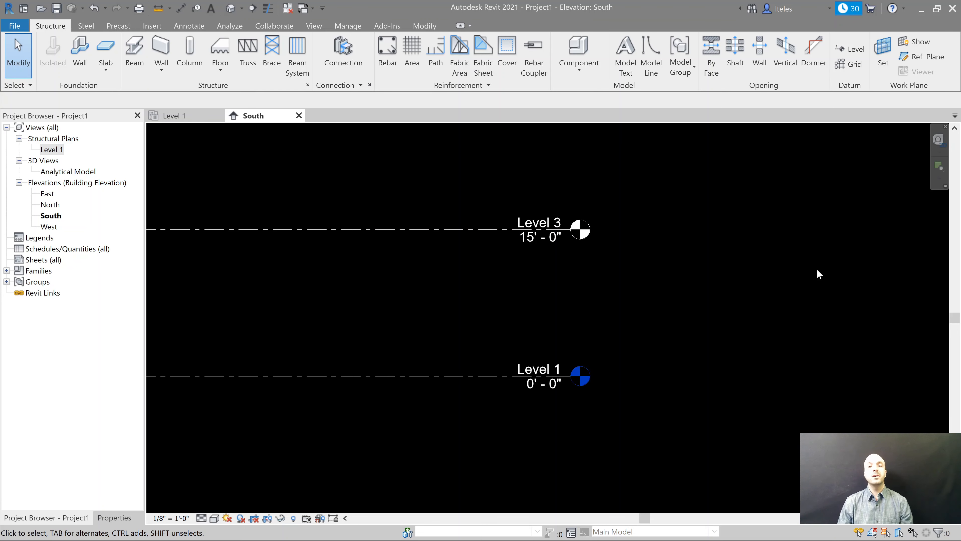
# Rename the copied level at 15'-0" as Level 2
pyautogui.click(457, 230)
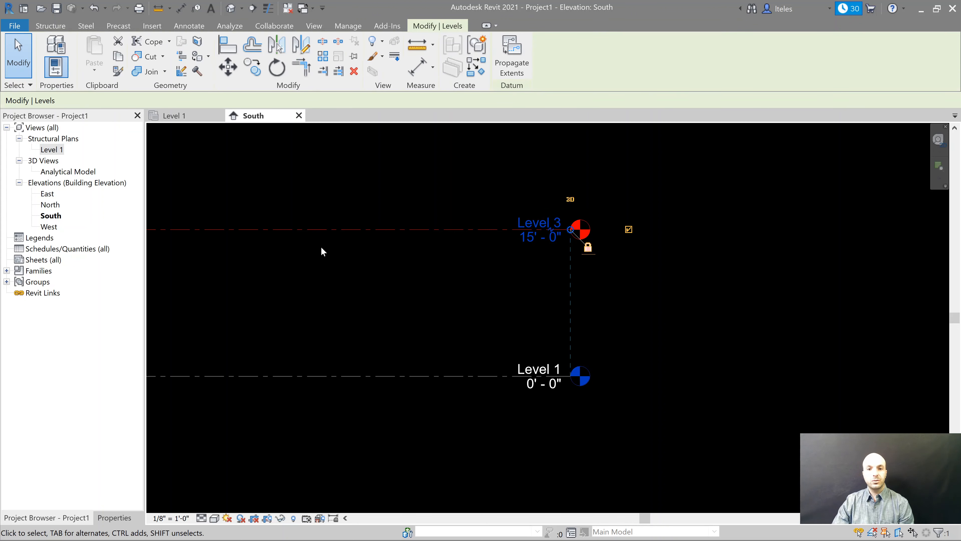
pyautogui.click(539, 223)
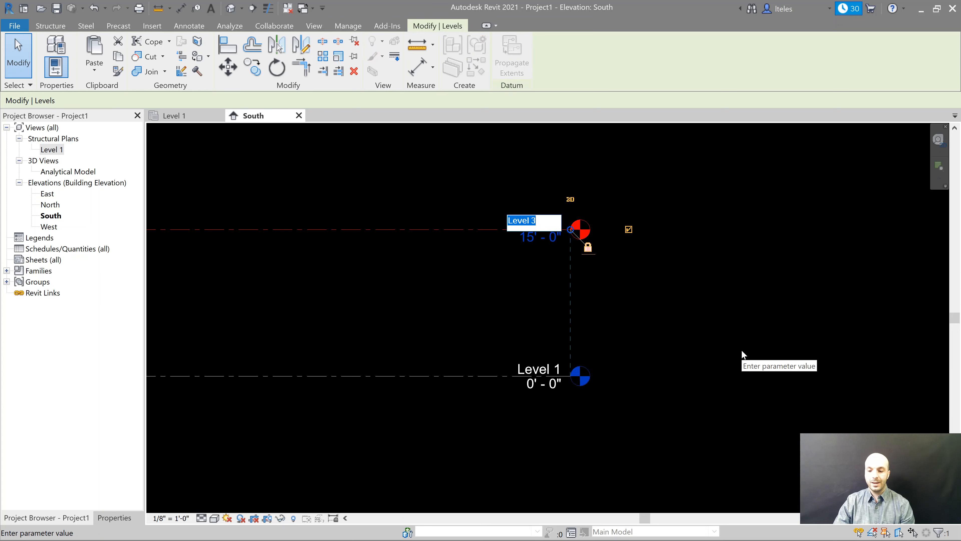
pyautogui.press('End')
pyautogui.press('BackSpace')
pyautogui.write('2')
pyautogui.press('Return')
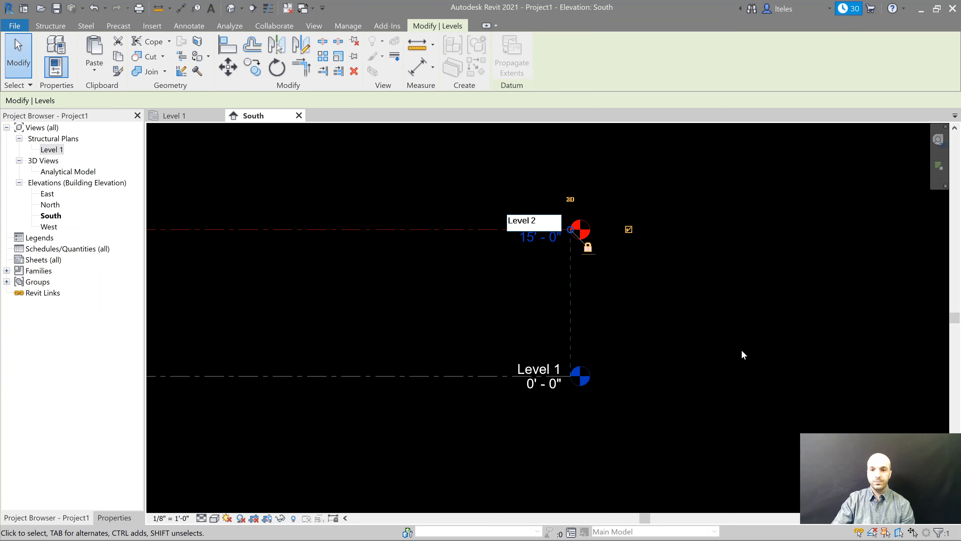
pyautogui.press('Escape')
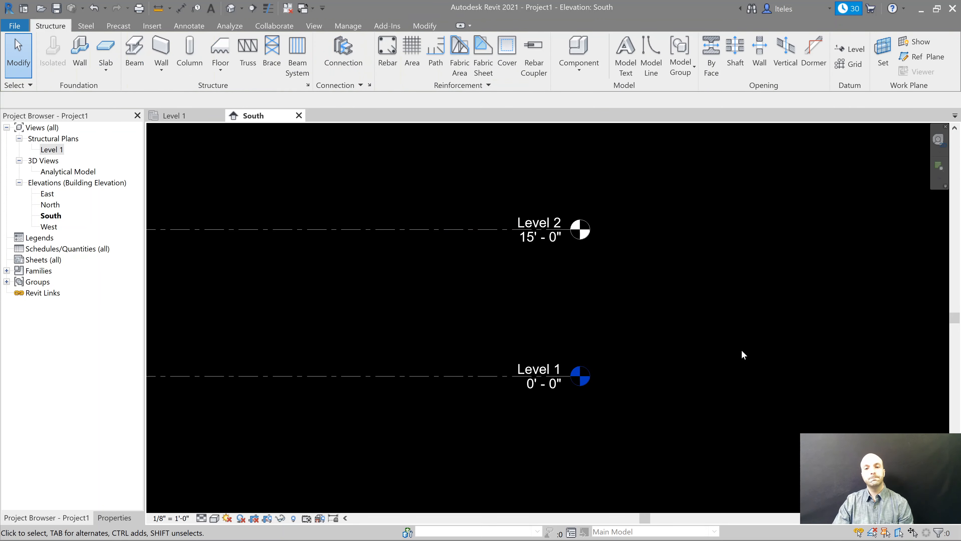
# Create a new structural plan view for Level 2, without duplicating existing views
pyautogui.click(313, 26)
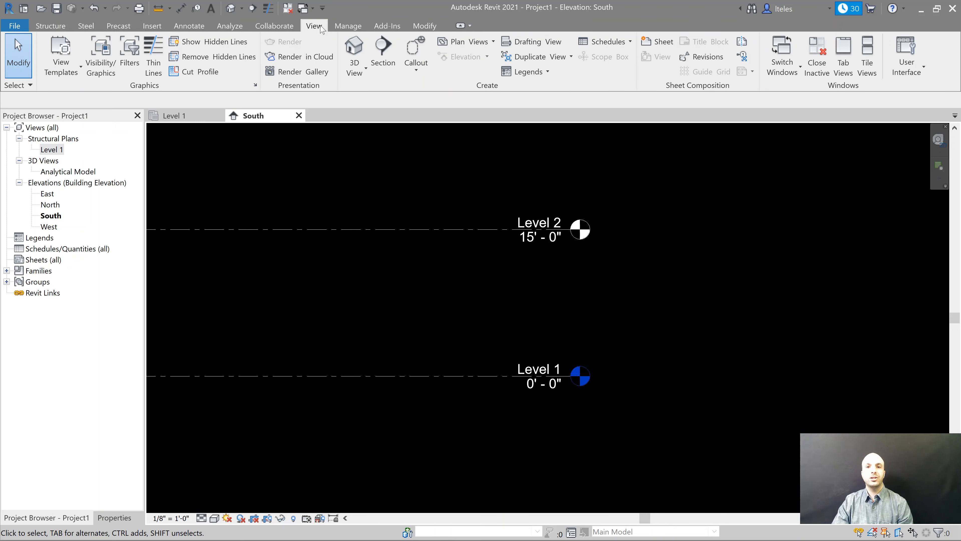
pyautogui.click(494, 41)
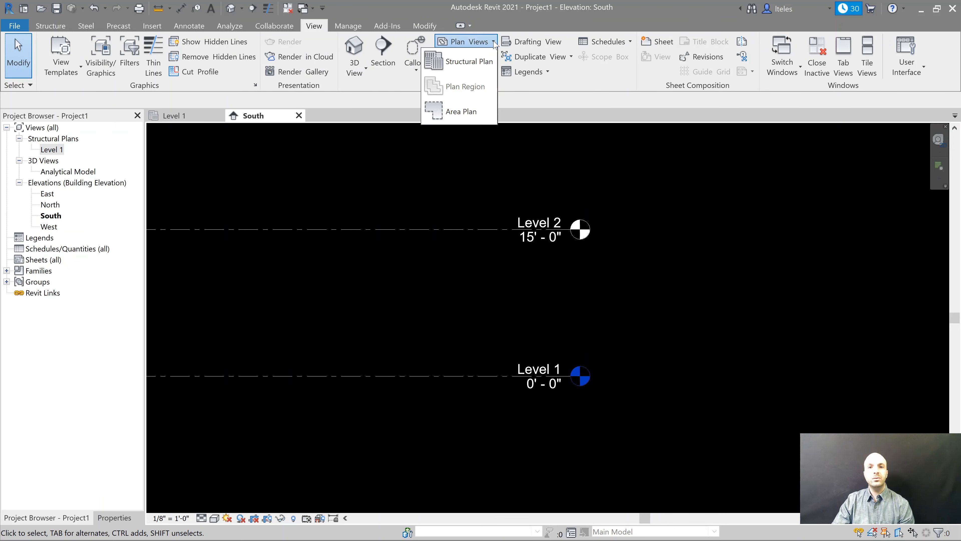
pyautogui.click(461, 62)
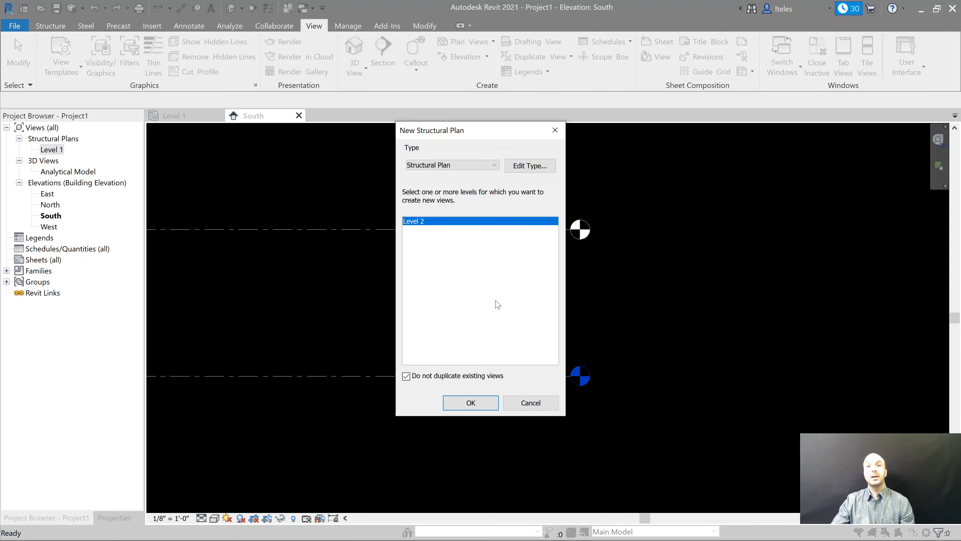
pyautogui.click(466, 403)
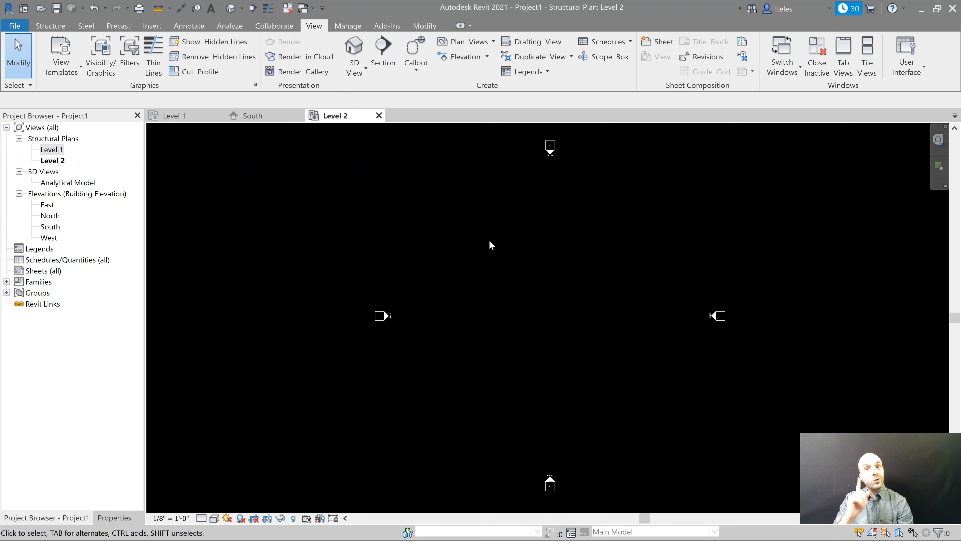
# Return to the South elevation and delete Level 2 together with its structural plan view
pyautogui.click(252, 116)
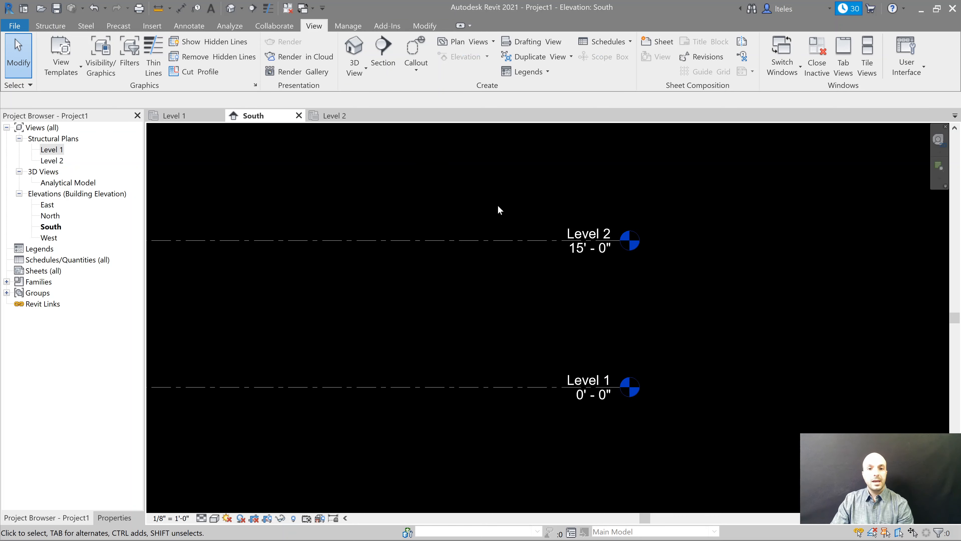
pyautogui.moveTo(499, 205); pyautogui.dragTo(507, 254)
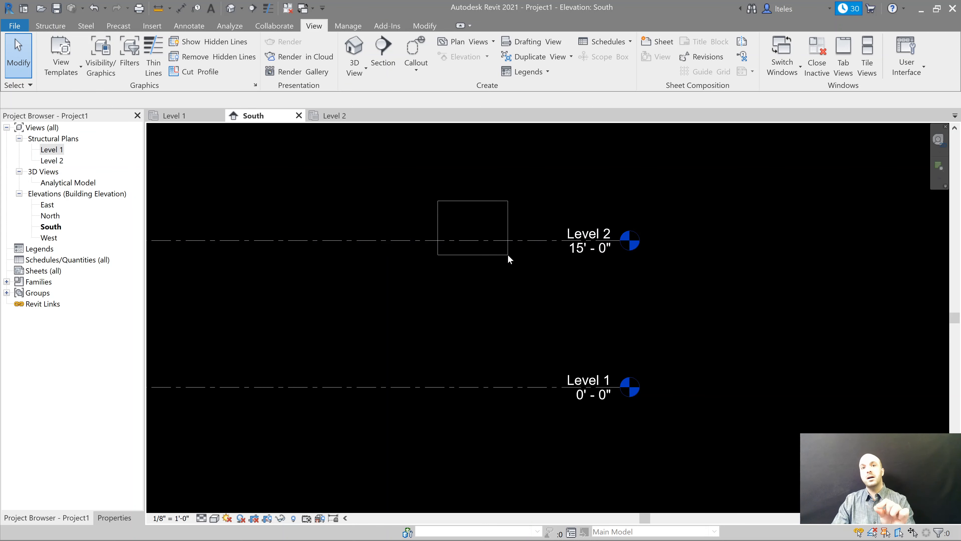
pyautogui.moveTo(508, 255); pyautogui.dragTo(507, 254)
pyautogui.moveTo(579, 162); pyautogui.dragTo(448, 285)
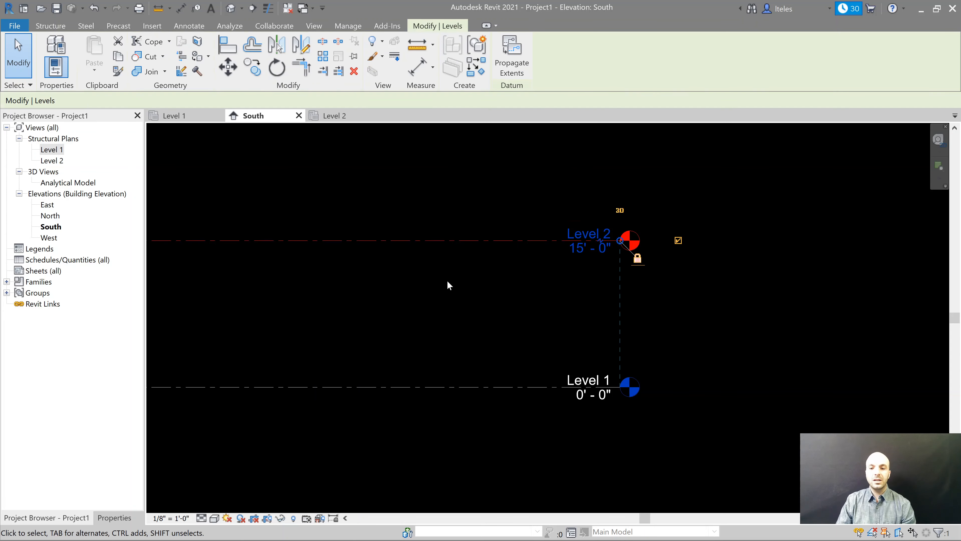
pyautogui.press('Delete')
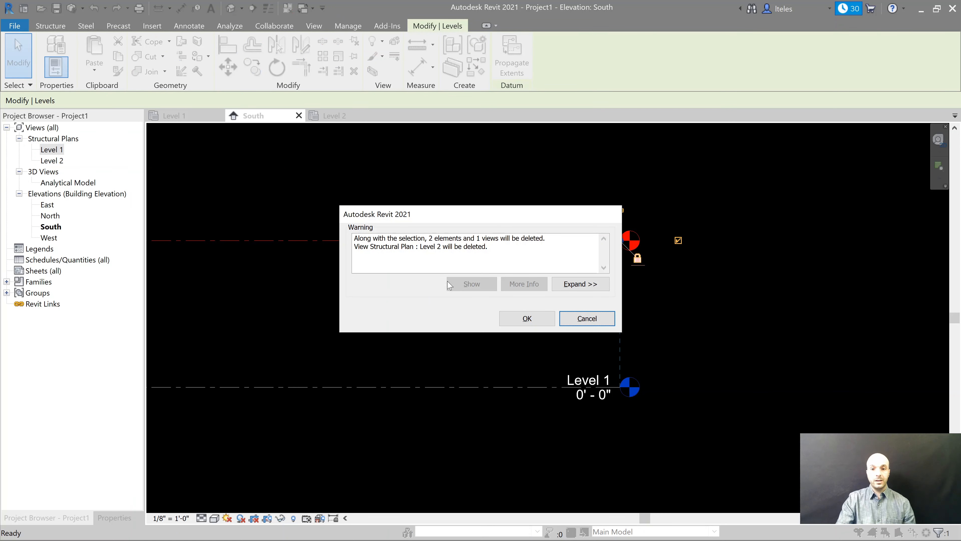
pyautogui.click(527, 318)
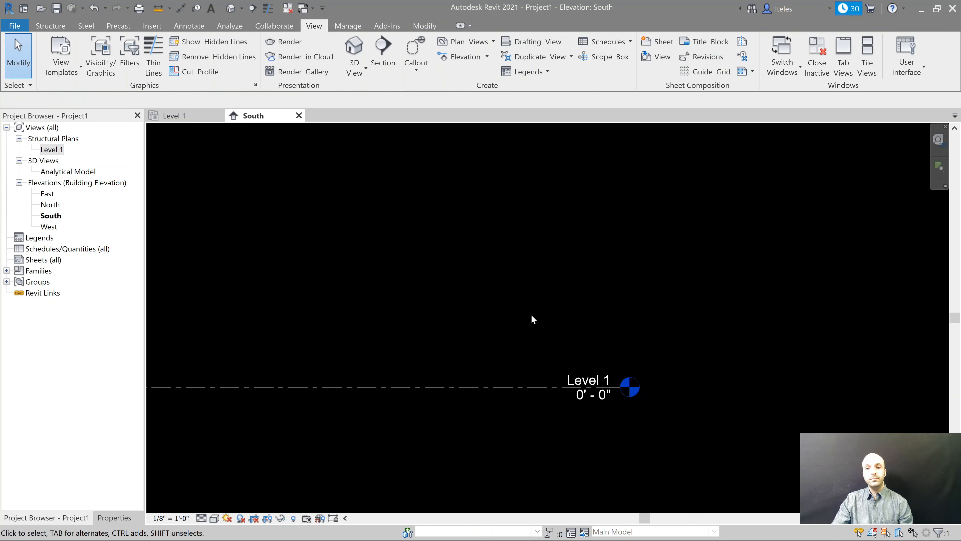
# Draw a new level 15' above Level 1 with Make Plan View enabled, from Level 1's right end to its left end
pyautogui.scroll(-1, 781, 321)
pyautogui.scroll(-1, 781, 321)
pyautogui.moveTo(776, 307); pyautogui.dragTo(793, 328, button='middle')
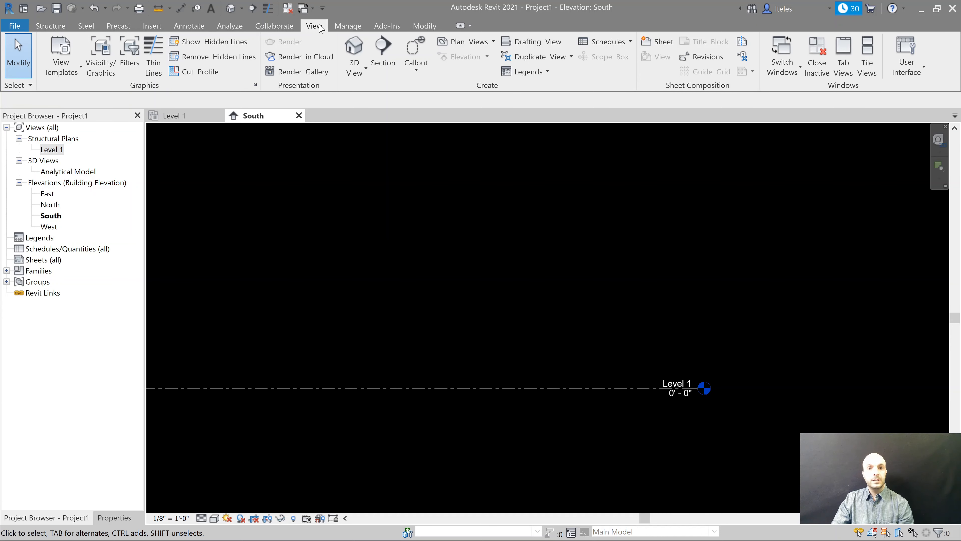
pyautogui.click(52, 25)
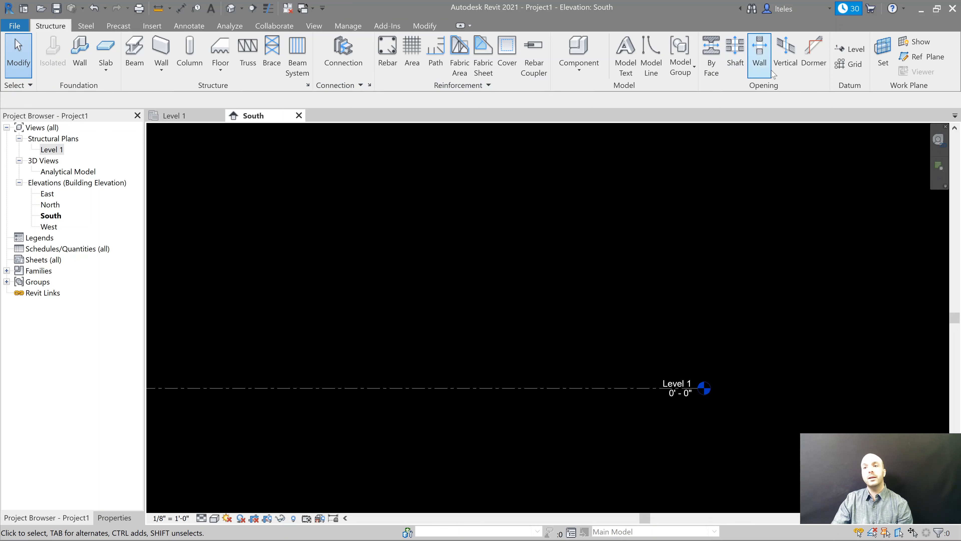
pyautogui.click(850, 48)
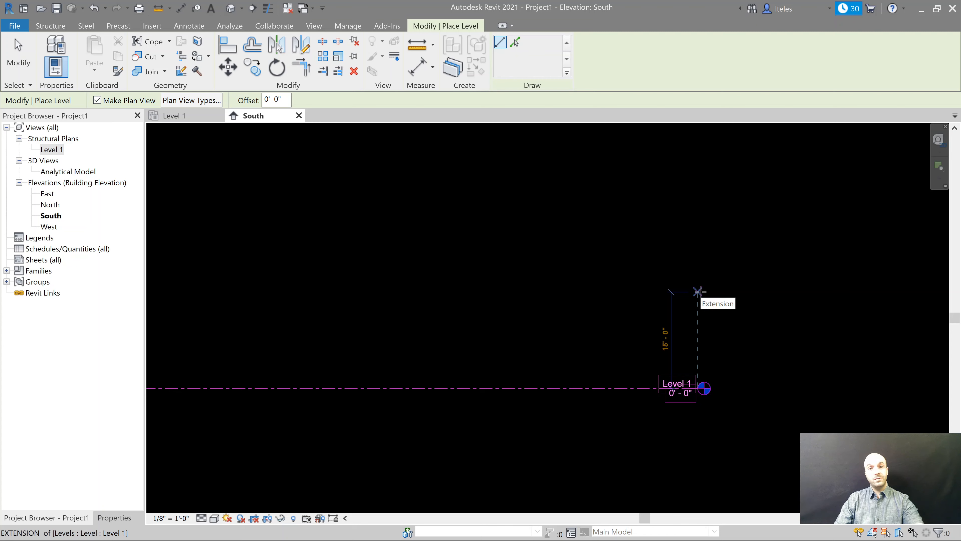
pyautogui.click(698, 291)
pyautogui.scroll(-4, 699, 290)
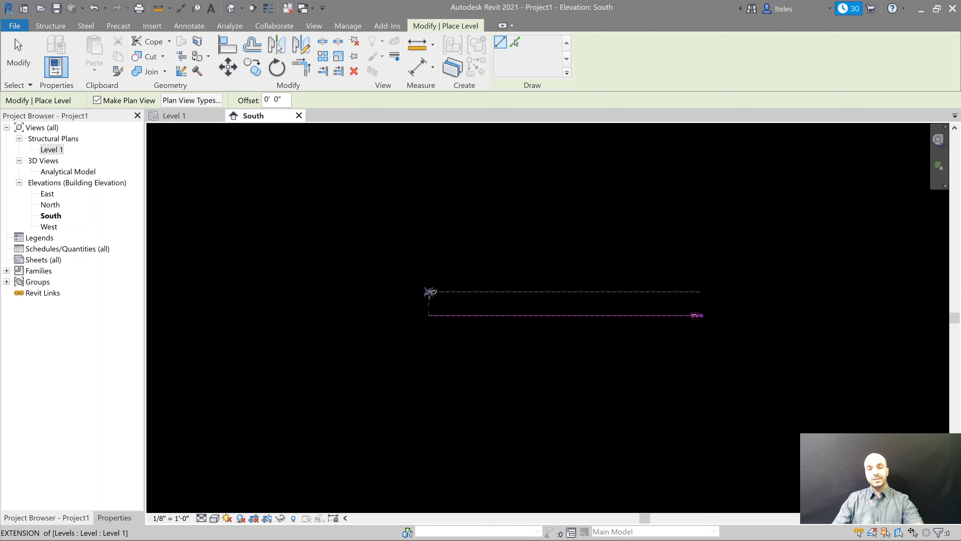
pyautogui.click(429, 292)
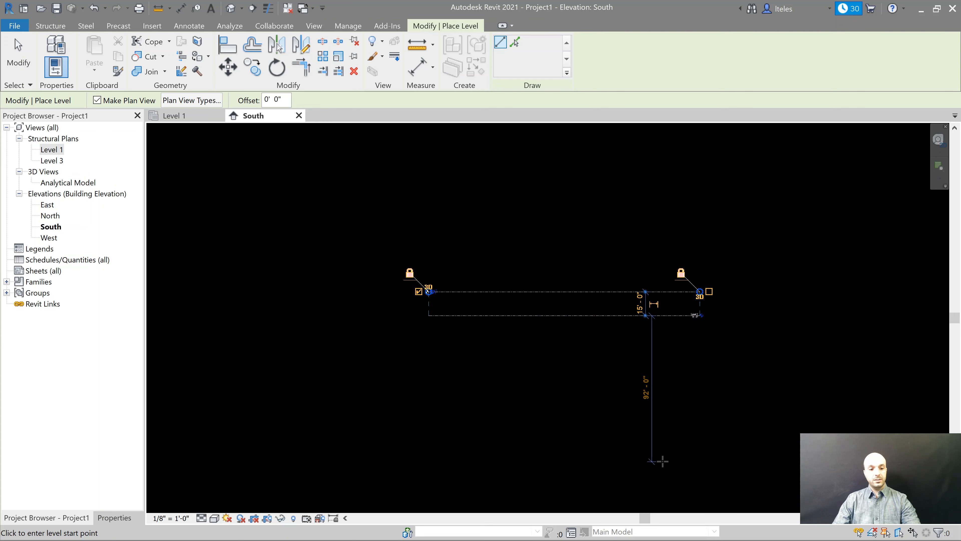
pyautogui.press('Escape')
pyautogui.press('Escape')
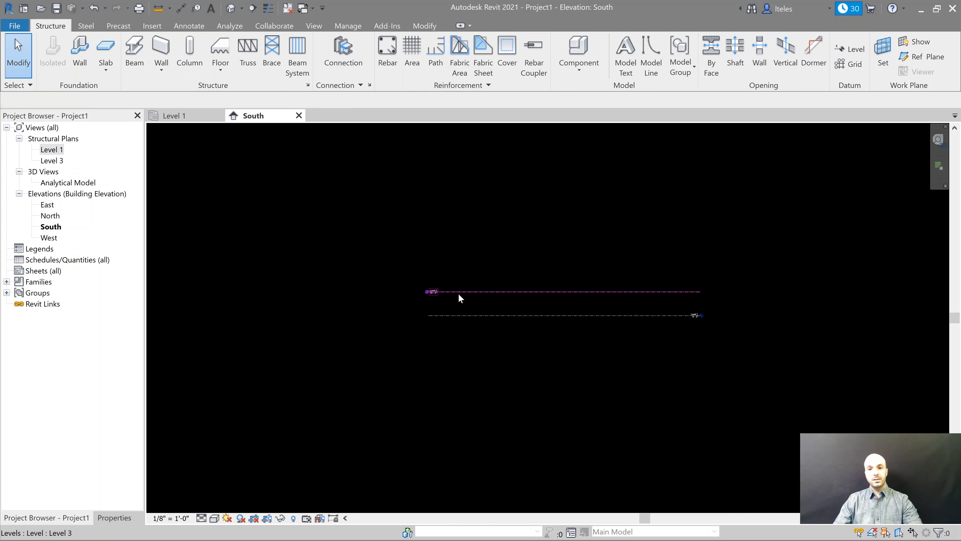
# Rename the level at 15'-0" as Level 2 and rename its corresponding views to match
pyautogui.scroll(5, 438, 301)
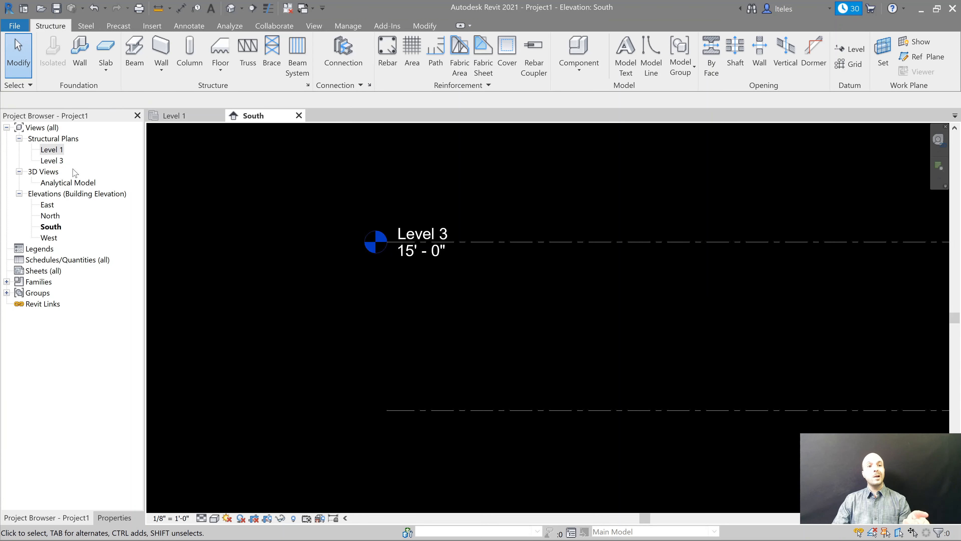
pyautogui.click(53, 161)
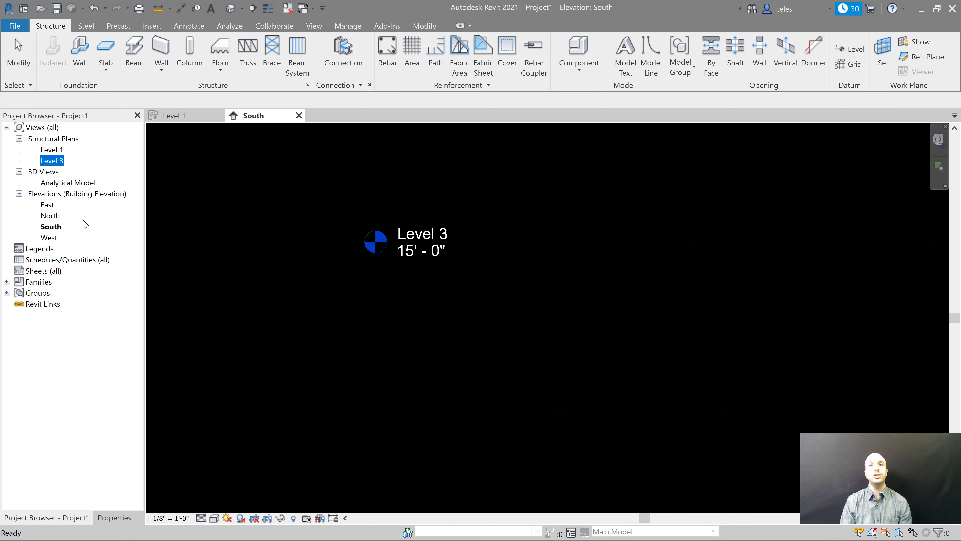
pyautogui.click(374, 288)
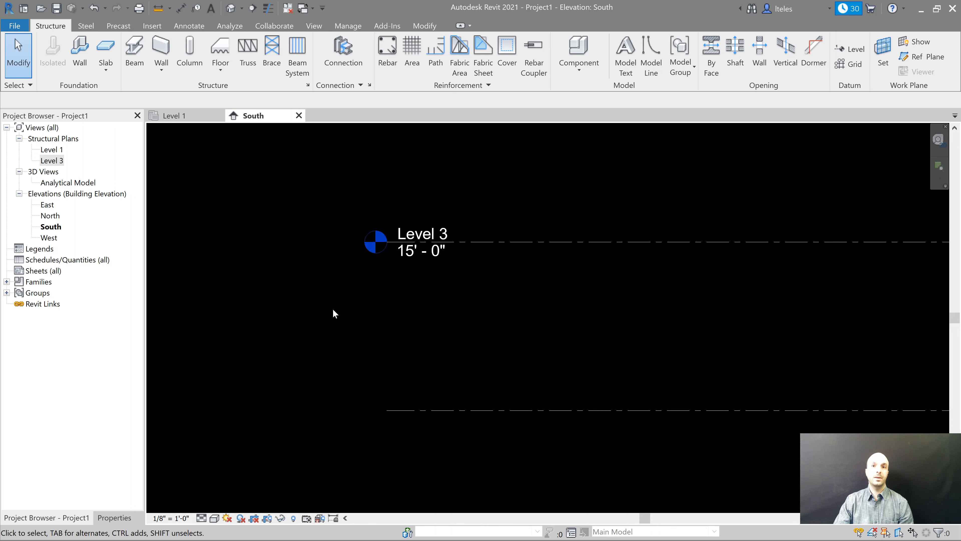
pyautogui.click(450, 218)
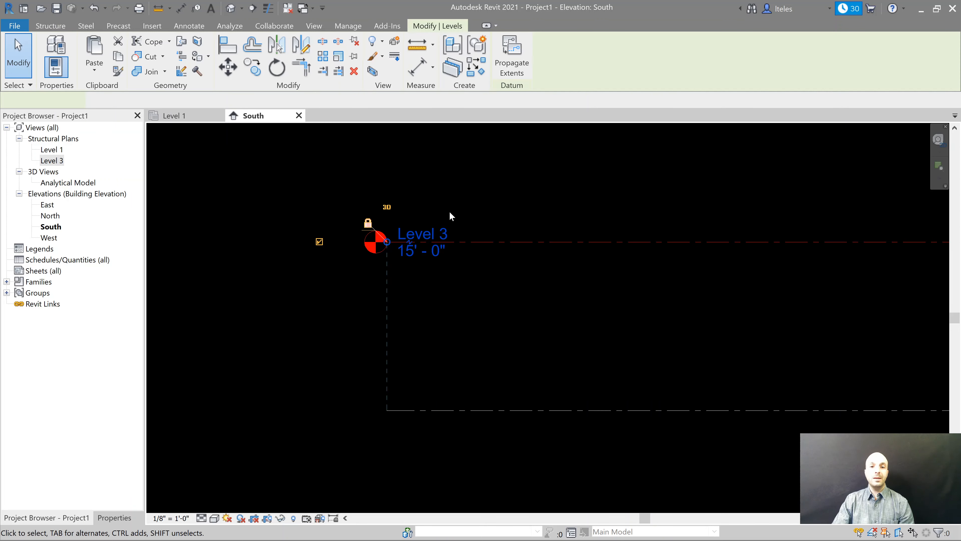
pyautogui.click(420, 234)
pyautogui.press('BackSpace')
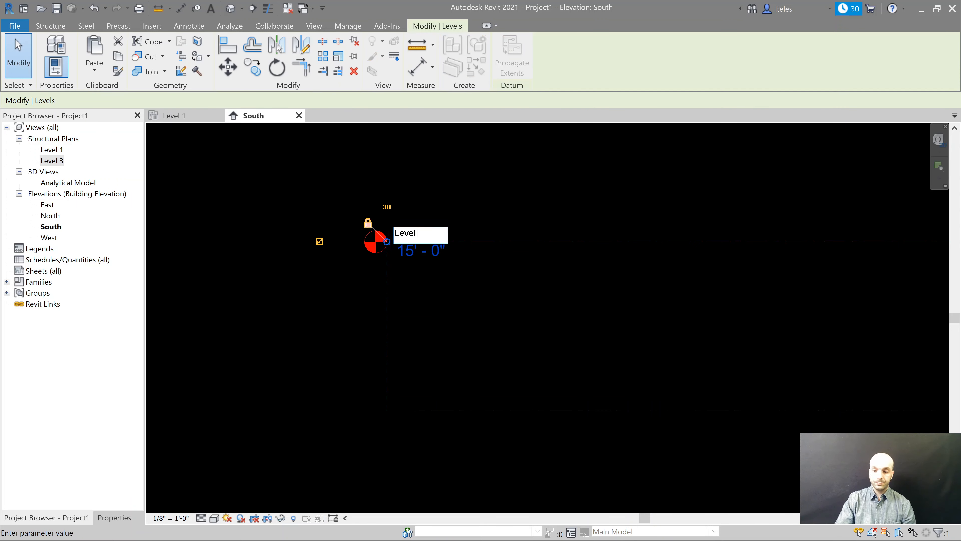
pyautogui.write('2')
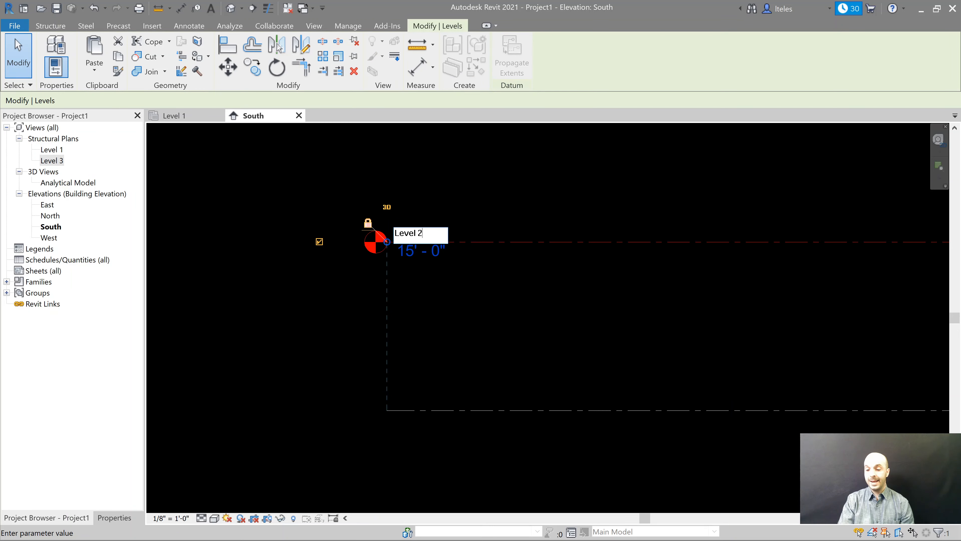
pyautogui.press('Return')
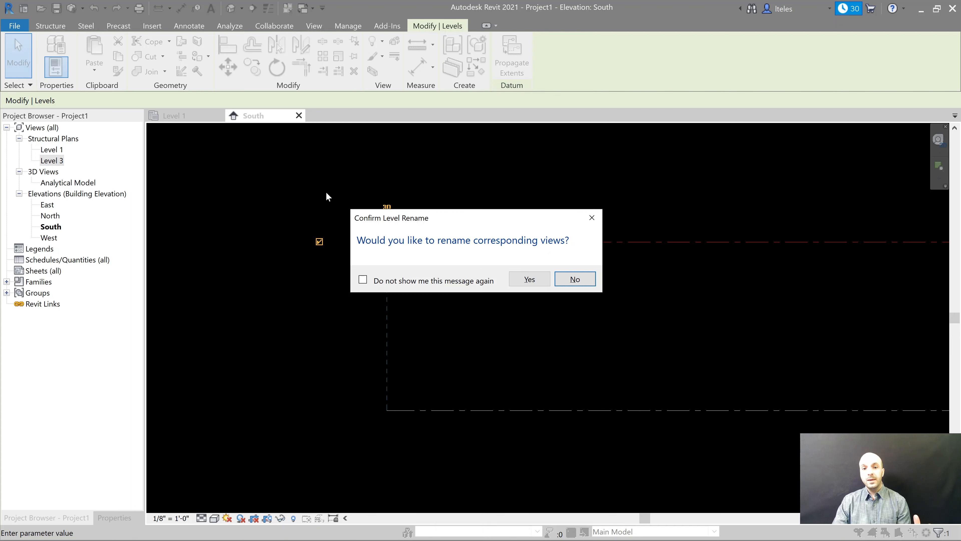
pyautogui.moveTo(439, 223); pyautogui.dragTo(440, 293)
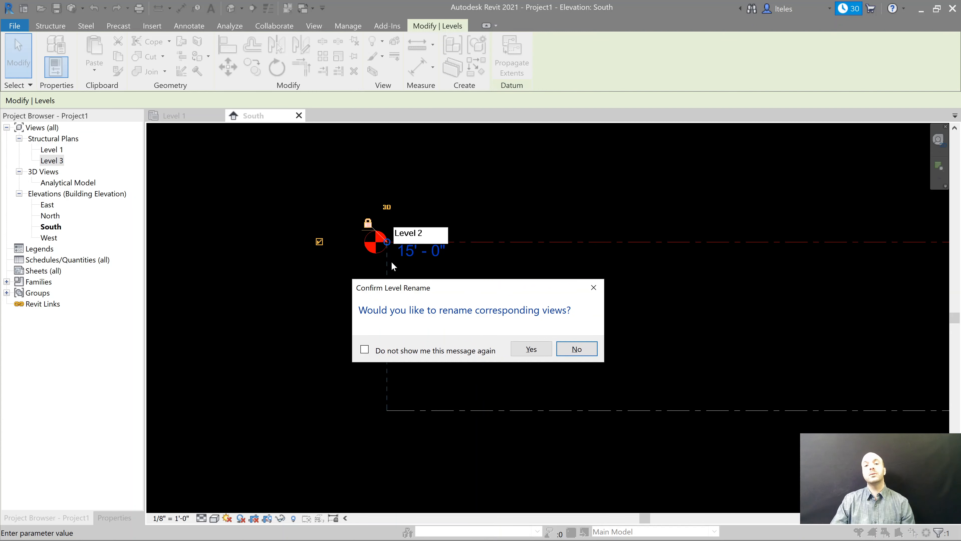
pyautogui.moveTo(473, 292); pyautogui.dragTo(464, 249)
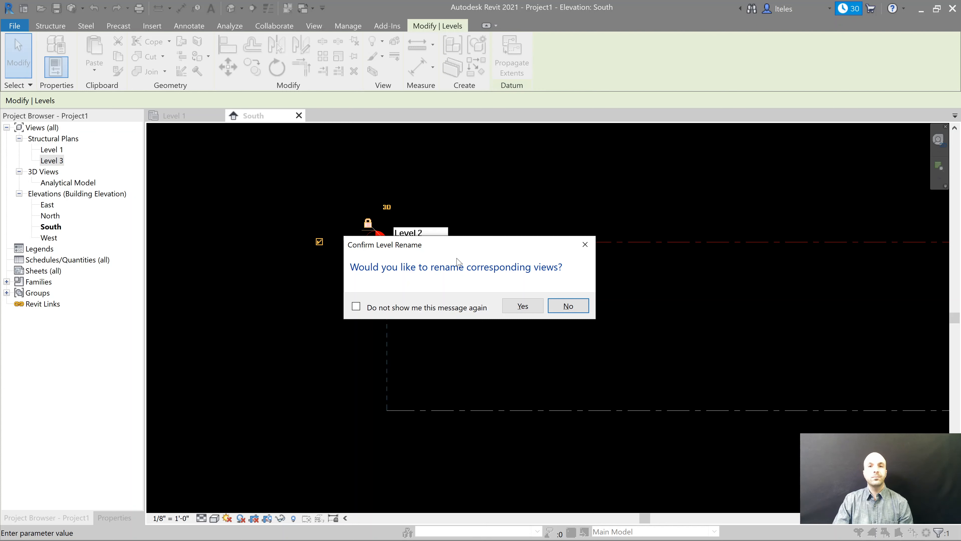
pyautogui.click(521, 305)
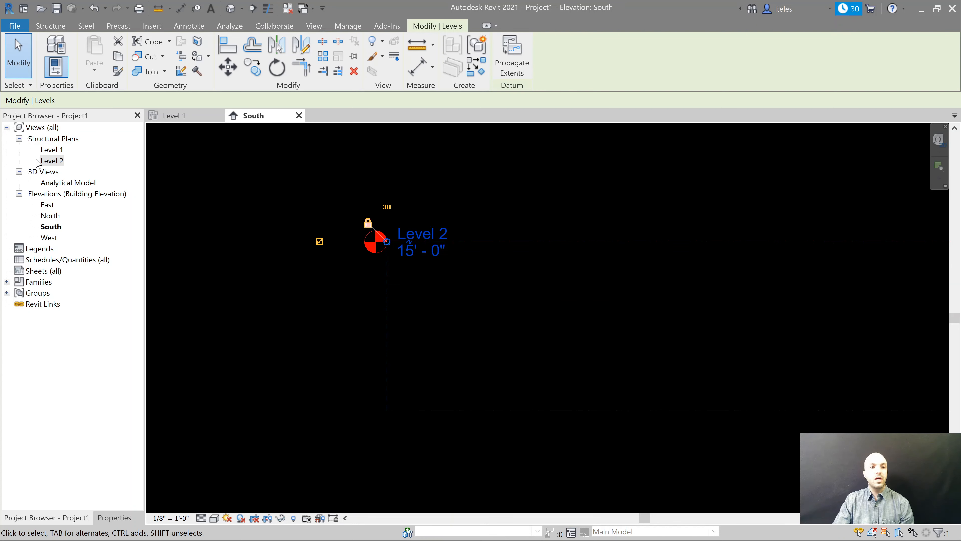
pyautogui.click(50, 162)
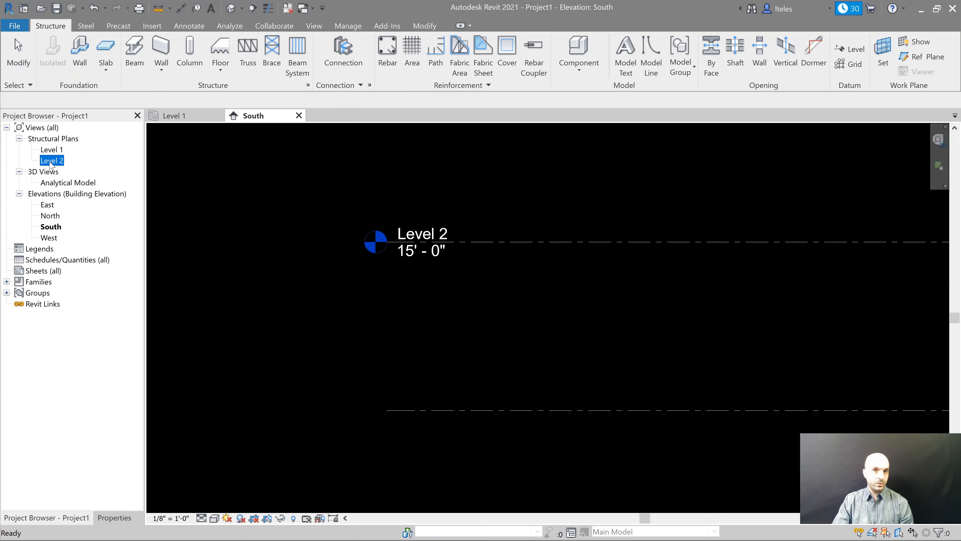
pyautogui.click(288, 159)
# Delete the Level 2 structural plan view while keeping the level in the South elevation
pyautogui.scroll(-1, 278, 172)
pyautogui.moveTo(353, 161); pyautogui.dragTo(343, 175, button='middle')
pyautogui.click(342, 175)
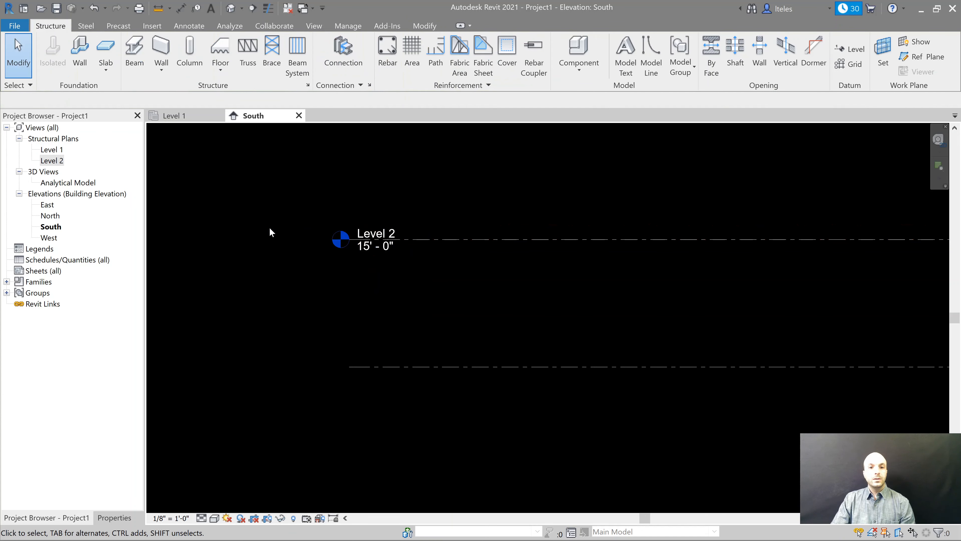
pyautogui.scroll(1, 262, 250)
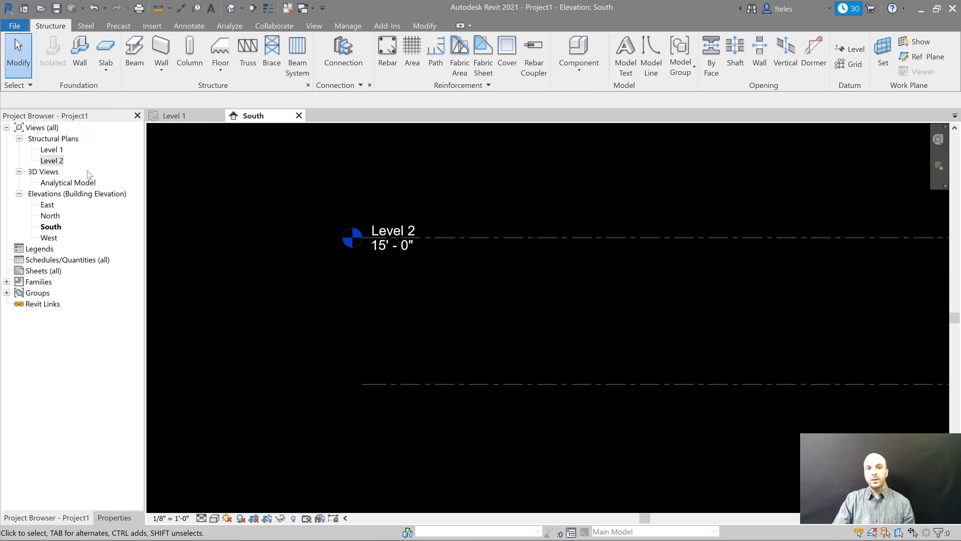
pyautogui.click(53, 161)
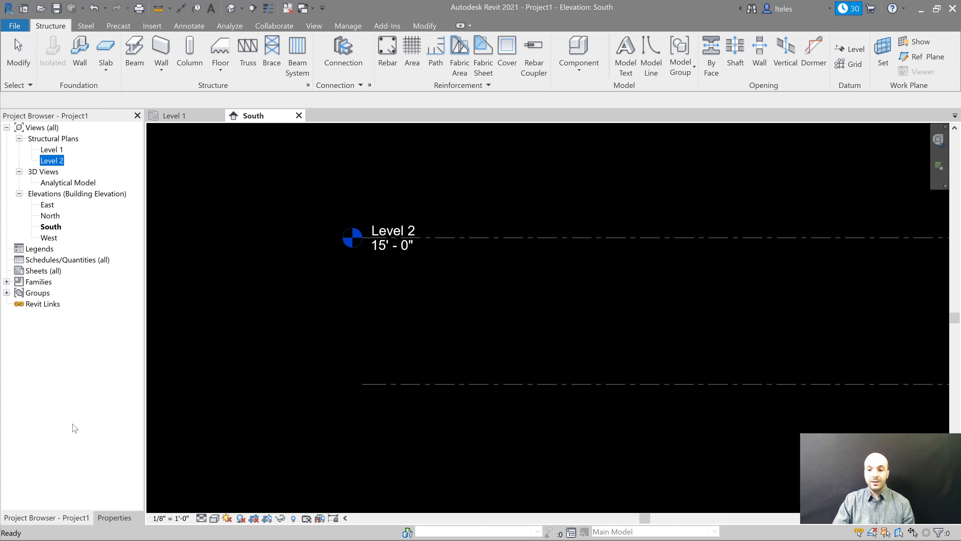
pyautogui.press('Delete')
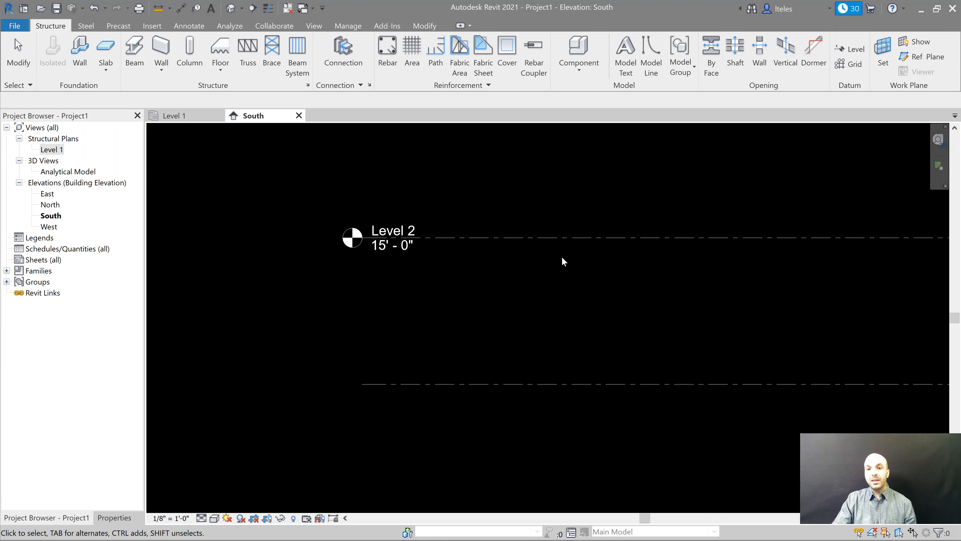
pyautogui.click(526, 299)
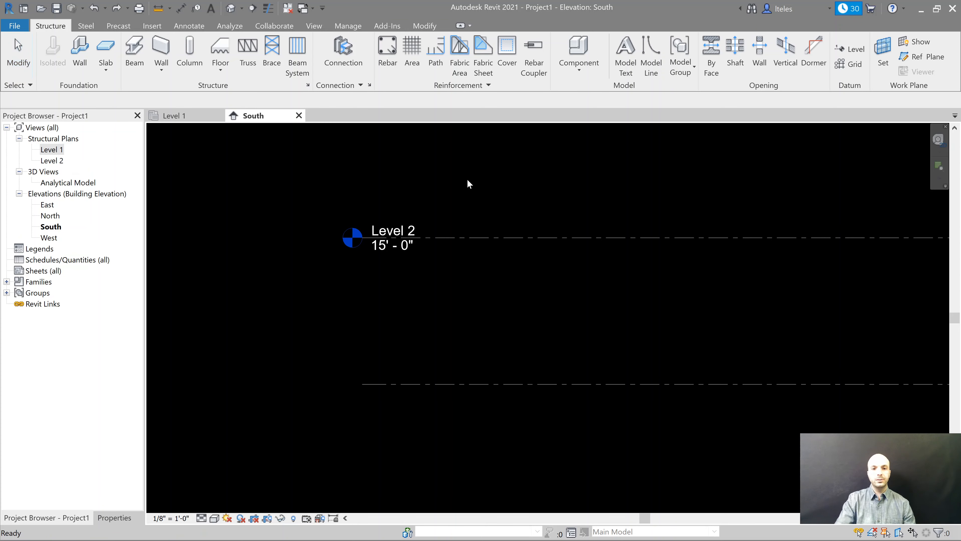
# Copy Level 2 vertically upward by 15' in the South elevation
pyautogui.scroll(-3, 226, 269)
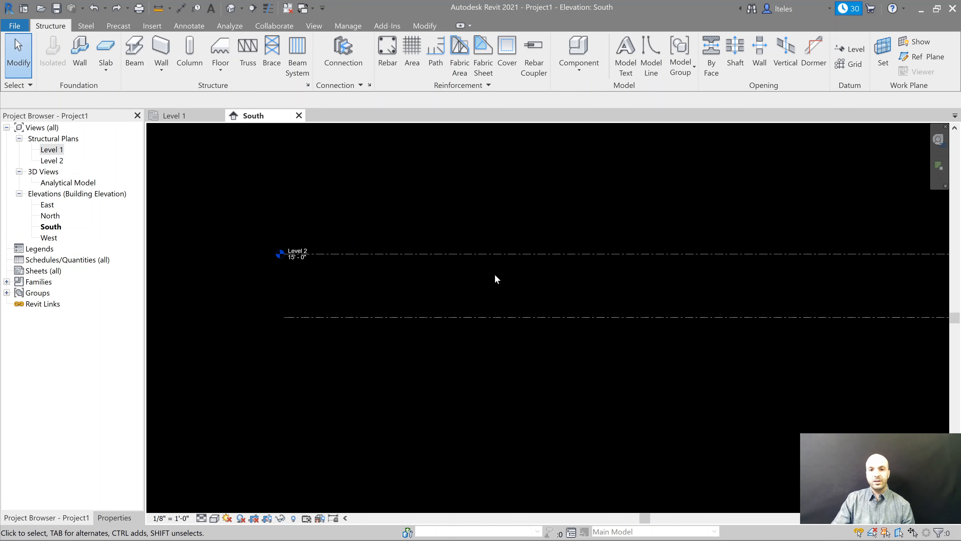
pyautogui.moveTo(688, 313); pyautogui.dragTo(635, 320, button='middle')
pyautogui.scroll(-1, 240, 294)
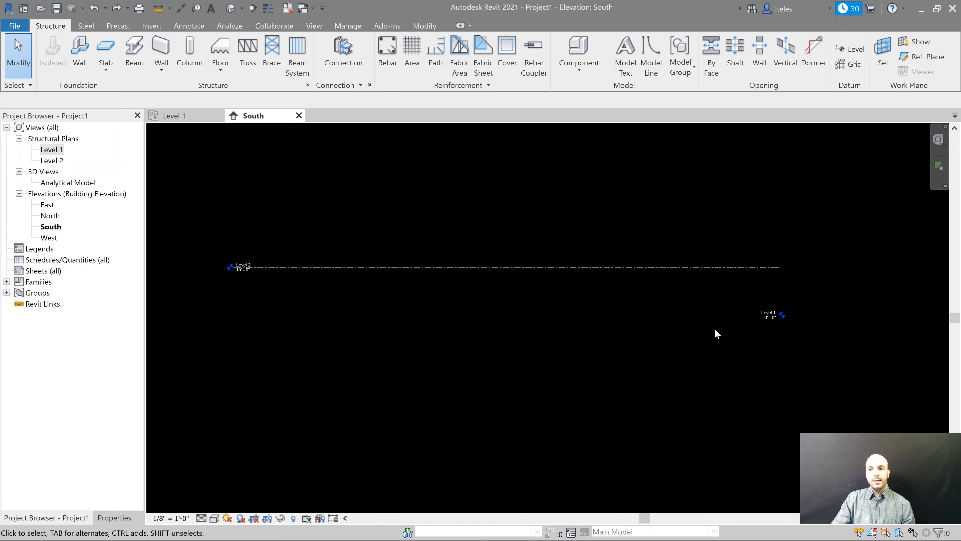
pyautogui.scroll(1, 506, 272)
pyautogui.moveTo(534, 285); pyautogui.dragTo(547, 300, button='middle')
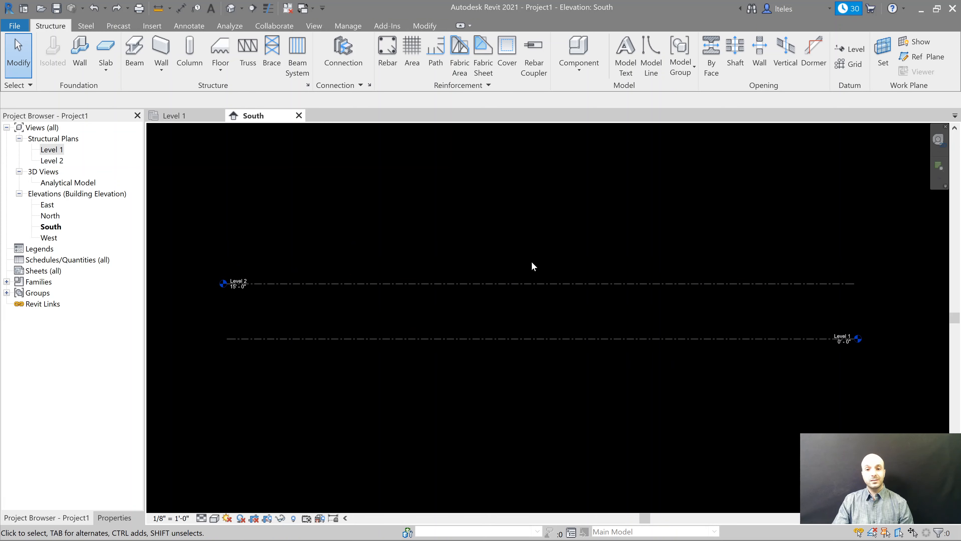
pyautogui.moveTo(558, 259); pyautogui.dragTo(485, 295)
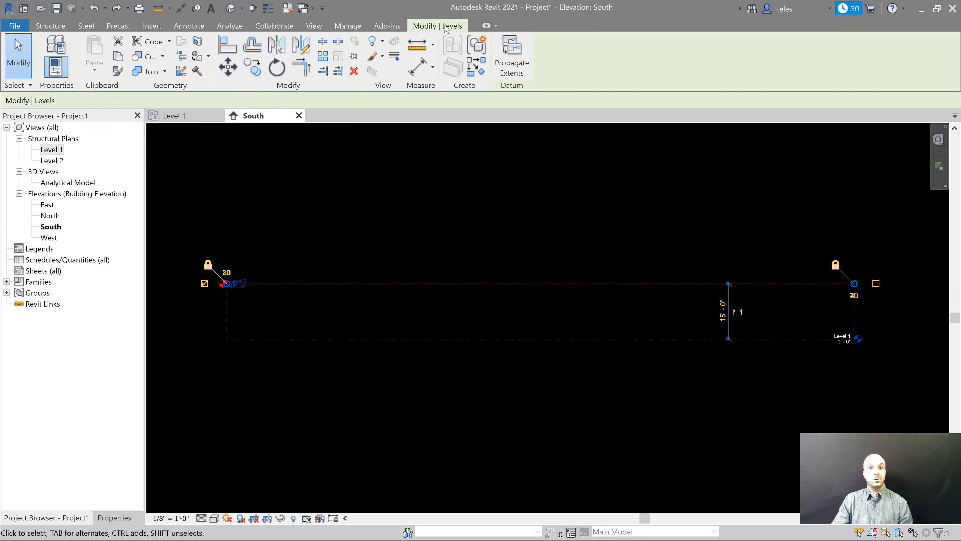
pyautogui.click(256, 71)
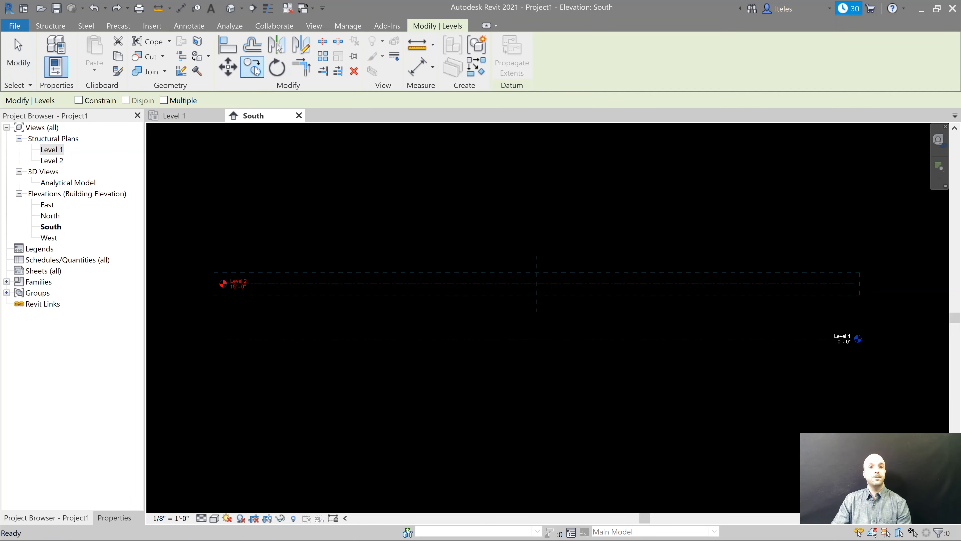
pyautogui.click(482, 258)
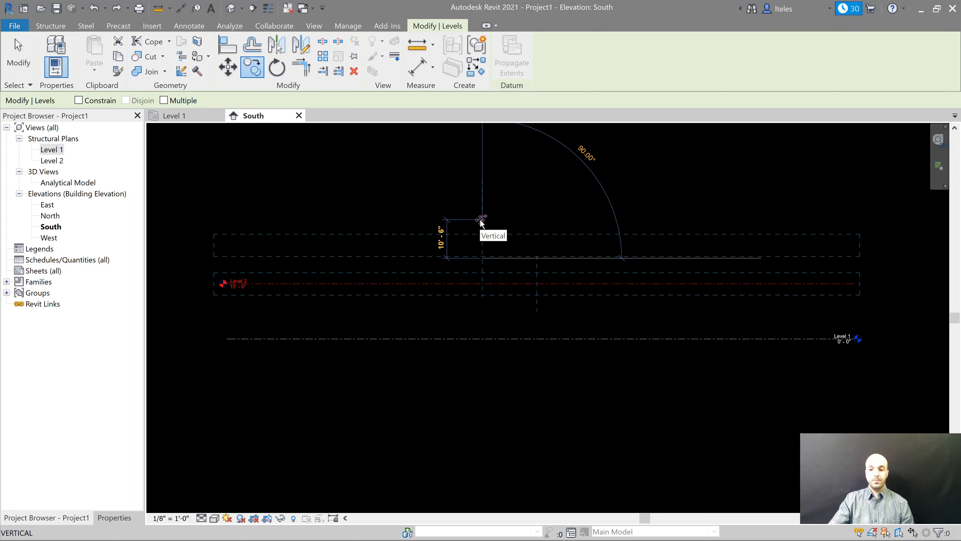
pyautogui.write('15')
pyautogui.press('Return')
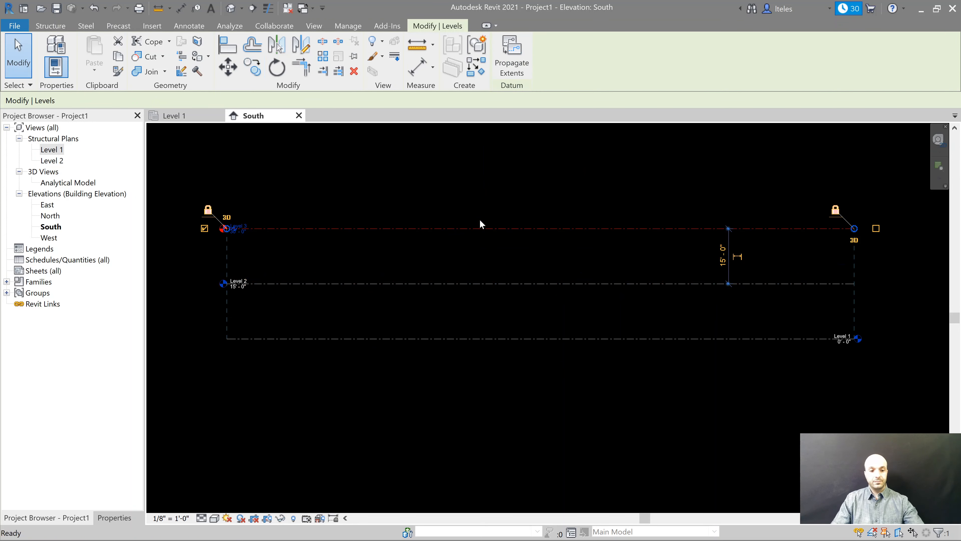
pyautogui.press('Escape')
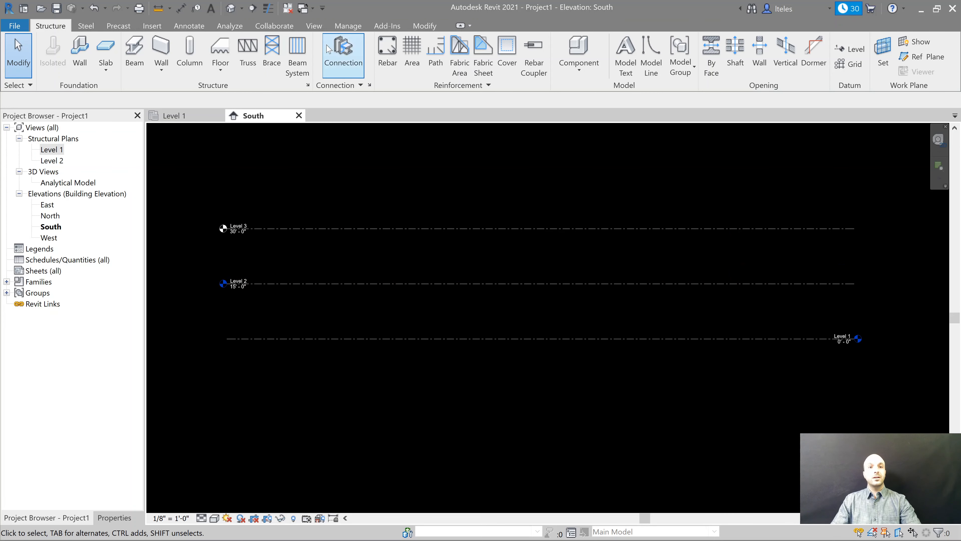
# Create a new structural plan view for Level 3, without duplicating existing views
pyautogui.click(314, 25)
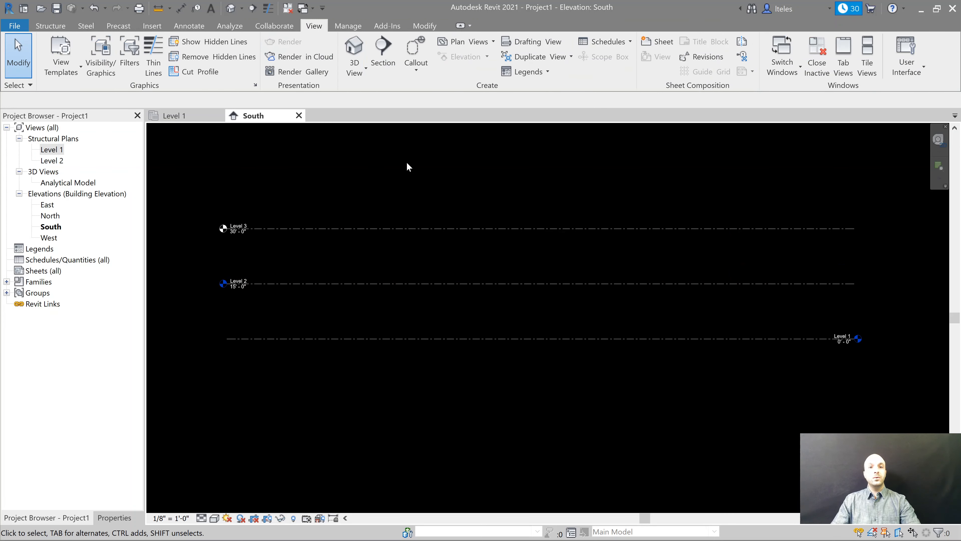
pyautogui.click(473, 41)
pyautogui.click(469, 60)
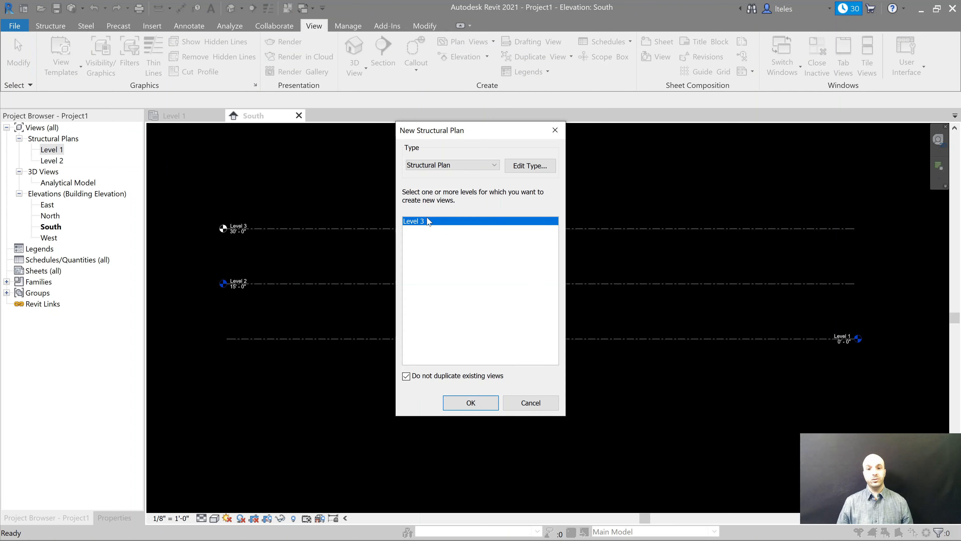
pyautogui.click(471, 402)
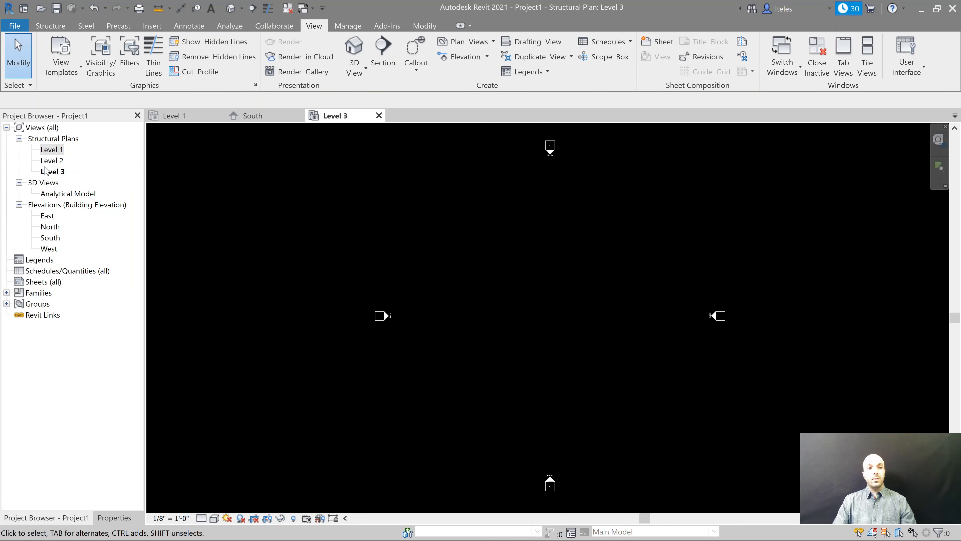
# Delete the Level 2 and Level 3 structural plan views together
pyautogui.click(45, 170)
pyautogui.keyDown('ctrl'); pyautogui.click(52, 161); pyautogui.keyUp('ctrl')
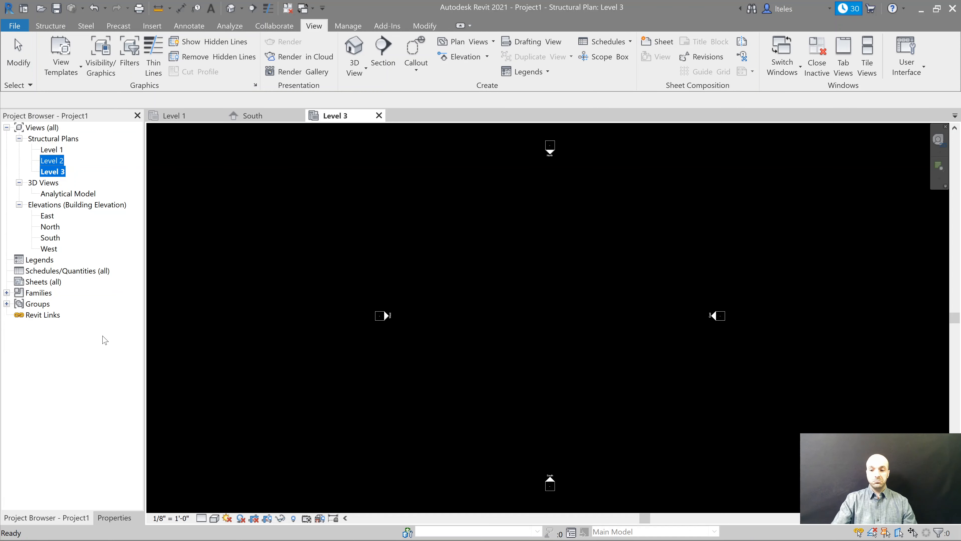
pyautogui.press('Delete')
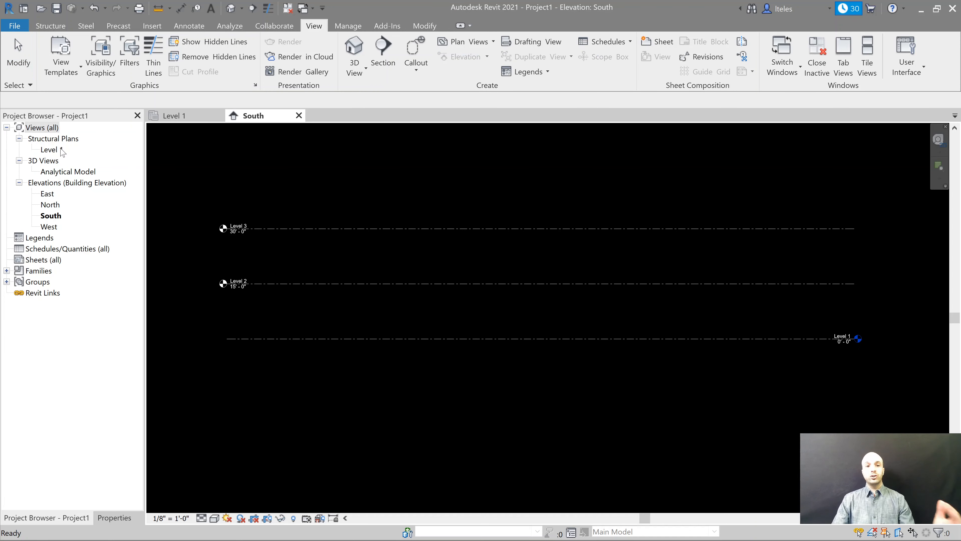
pyautogui.click(457, 186)
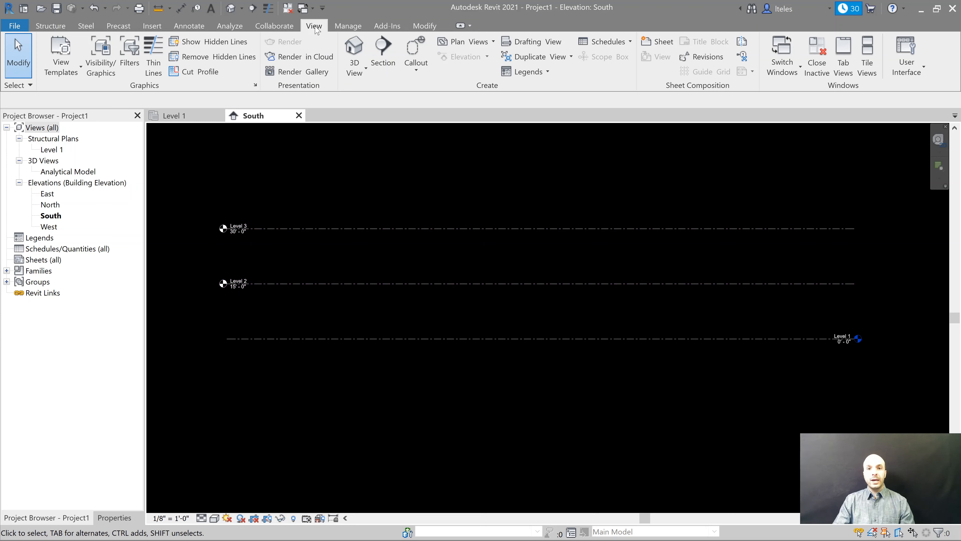
# Create new structural plan views for both Level 2 and Level 3 at once, without duplicating existing views
pyautogui.click(492, 42)
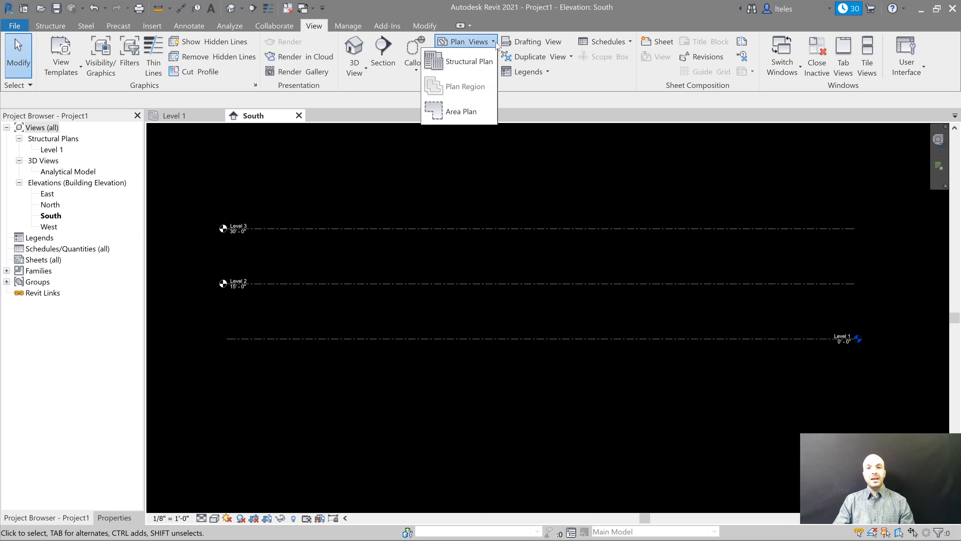
pyautogui.click(468, 62)
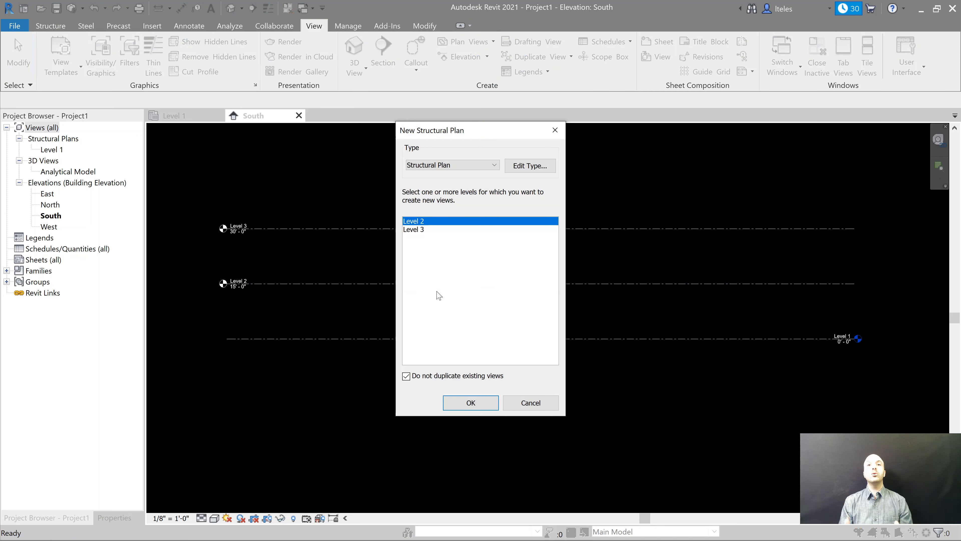
pyautogui.keyDown('ctrl'); pyautogui.click(423, 230); pyautogui.keyUp('ctrl')
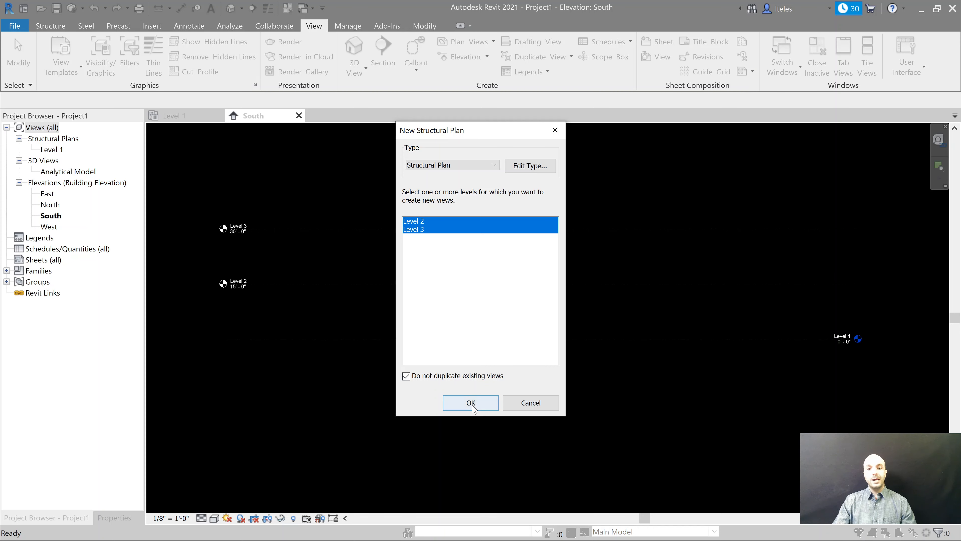
pyautogui.click(470, 402)
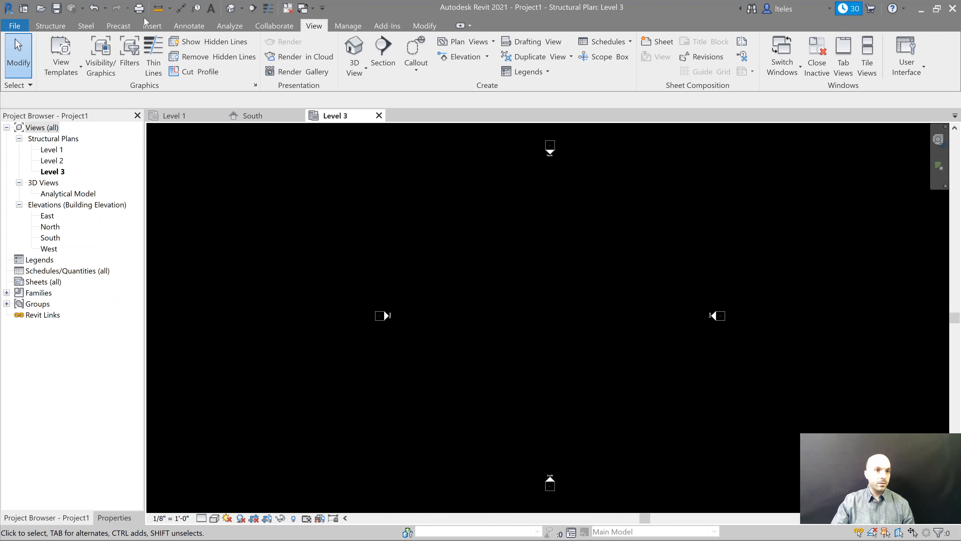
pyautogui.click(52, 25)
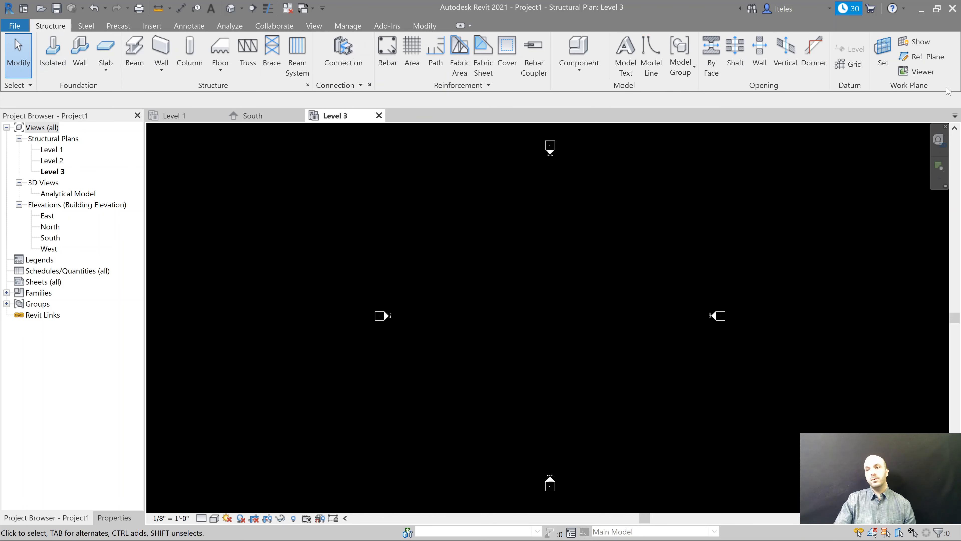